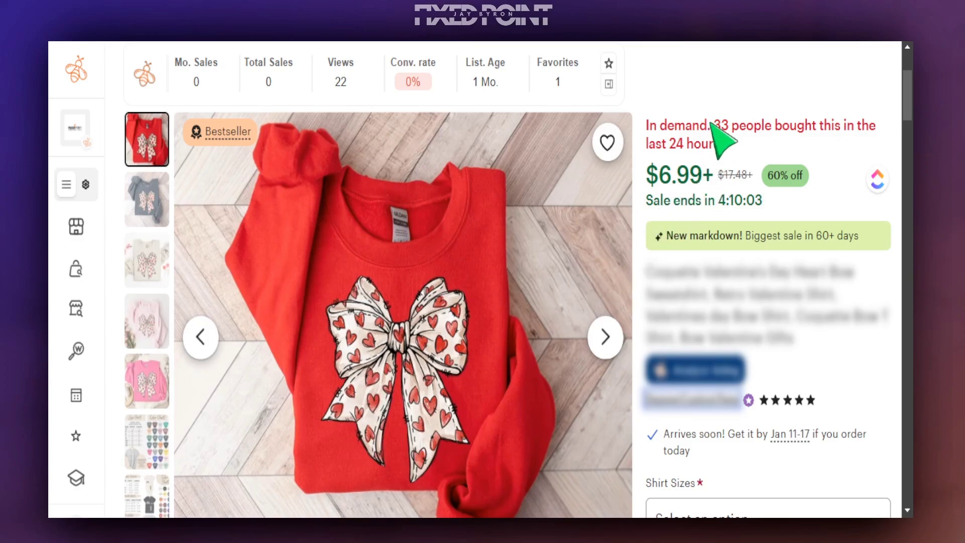
Step: Highlight the 'In demand' recent-purchases note on the heart bow sweatshirt listing
{"action": "left_click_drag", "start_coordinate": [713, 120], "coordinate": [724, 143]}
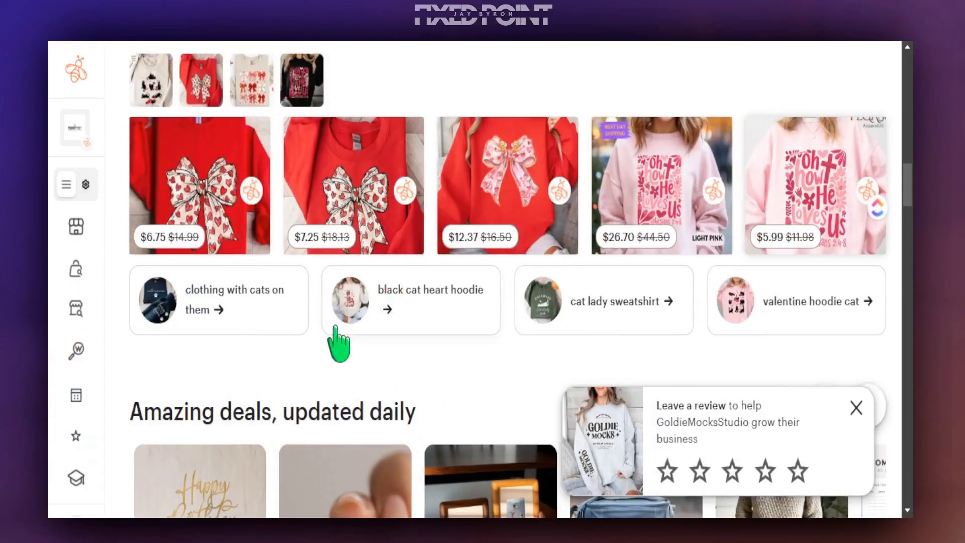
Step: Open a related-search card to show the Valentine sweatshirt results with EverBee stats
{"action": "left_click", "coordinate": [216, 269]}
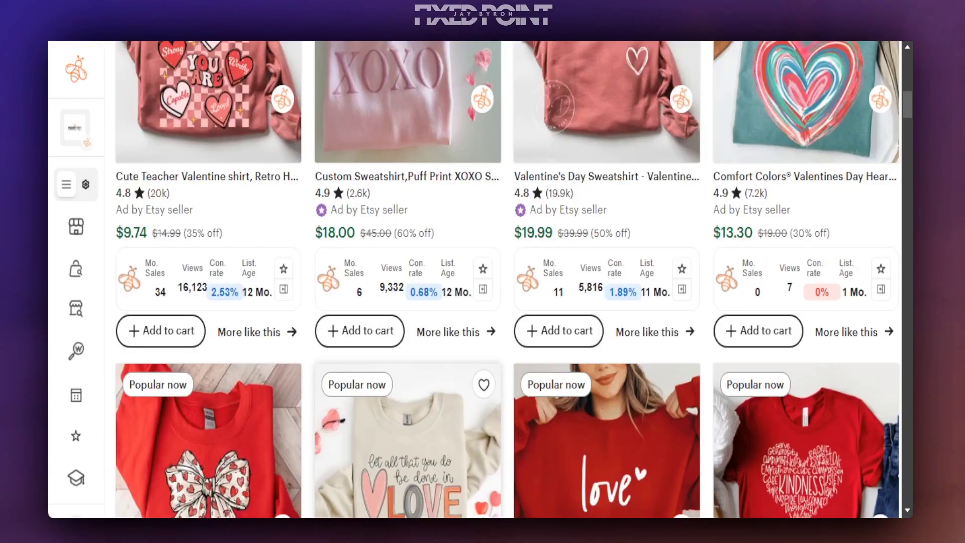
Step: Scroll down the Valentine results to the pink heart sweatshirts and Comfort Colors XOXO teacher shirt
{"action": "scroll", "coordinate": [503, 276], "scroll_direction": "down", "scroll_amount": 3}
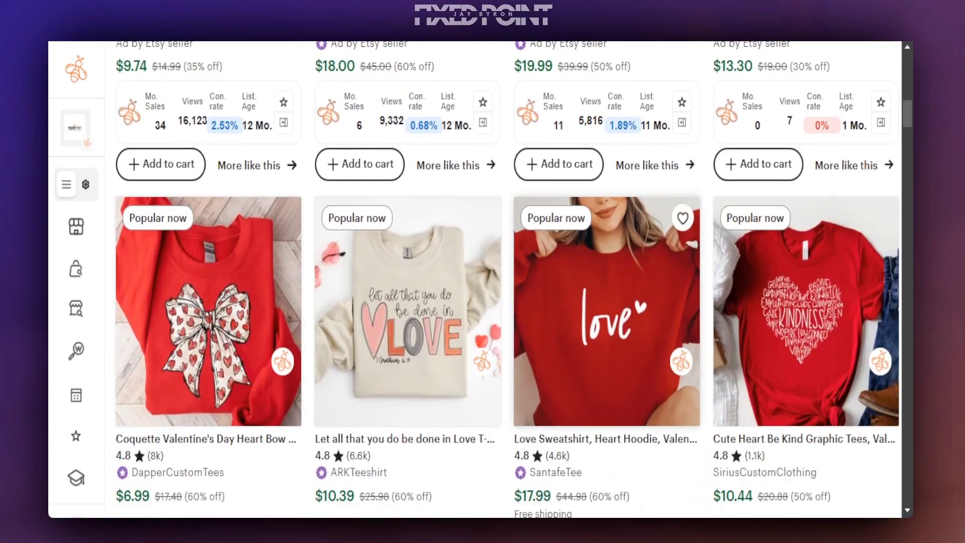
{"action": "scroll", "coordinate": [503, 277], "scroll_direction": "down", "scroll_amount": 8}
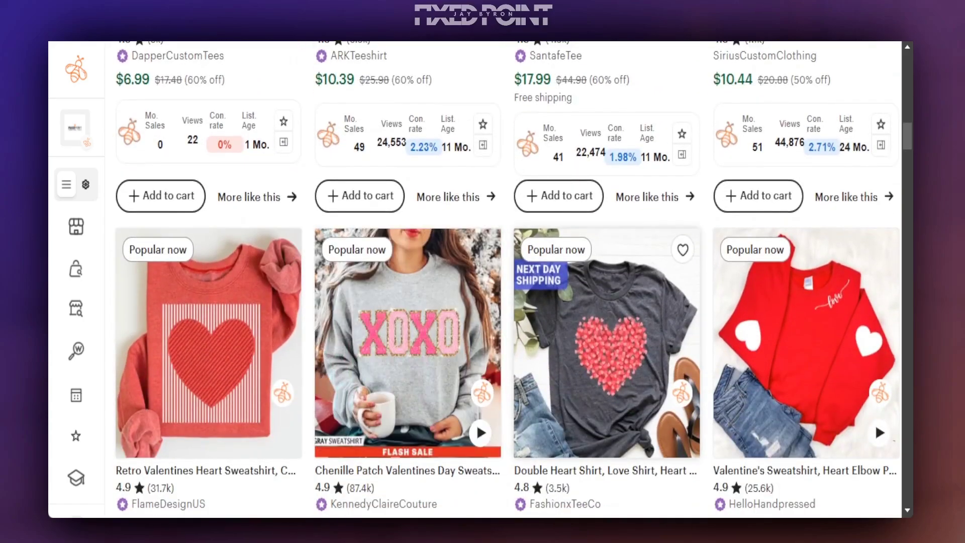
{"action": "scroll", "coordinate": [502, 276], "scroll_direction": "down", "scroll_amount": 8}
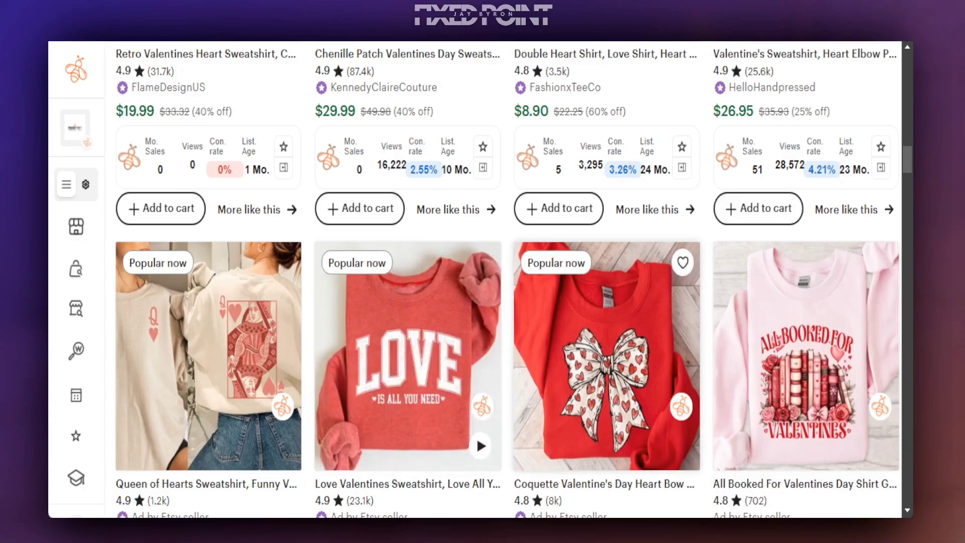
{"action": "scroll", "coordinate": [425, 352], "scroll_direction": "down", "scroll_amount": 11}
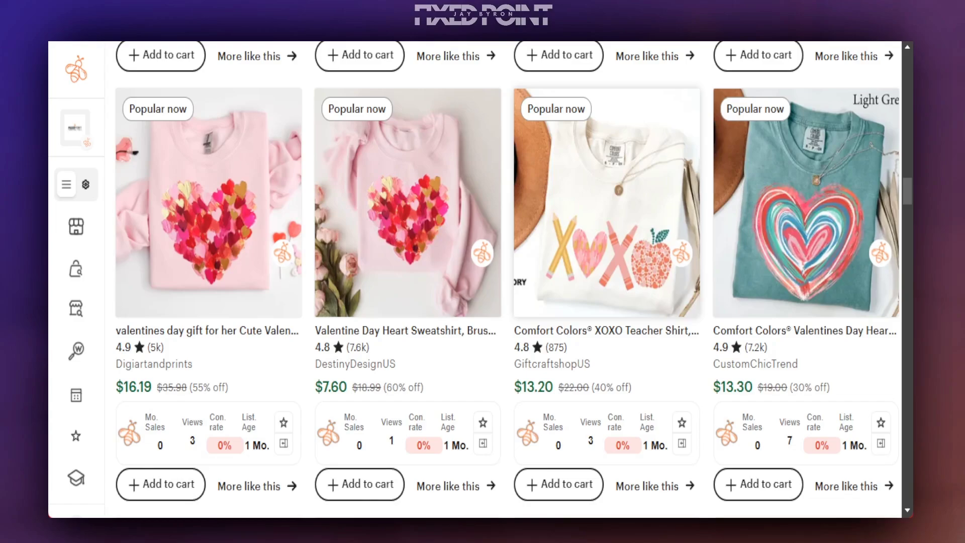
{"action": "scroll", "coordinate": [424, 420], "scroll_direction": "up", "scroll_amount": 2}
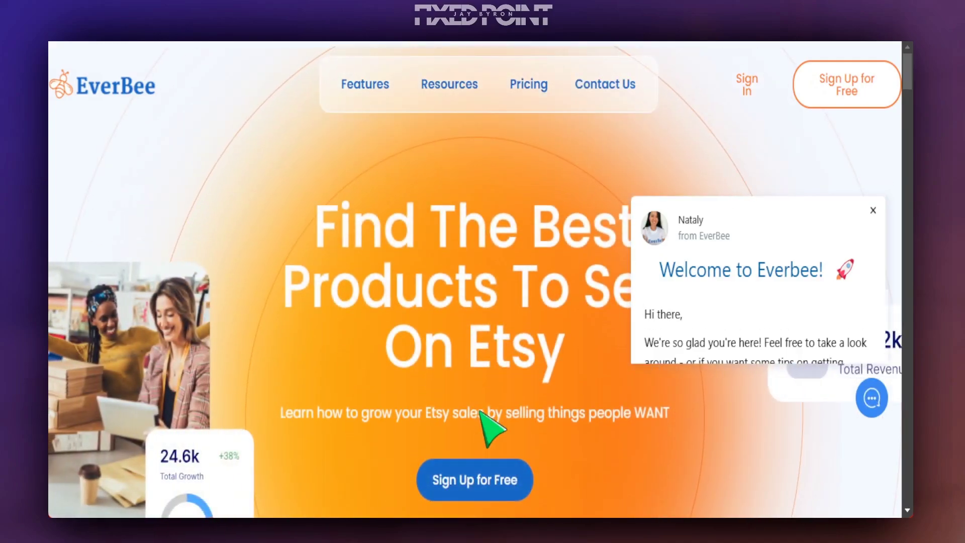
Step: Scroll the EverBee homepage past the hero to the Find Trending Products on Etsy section
{"action": "scroll", "coordinate": [482, 417], "scroll_direction": "down", "scroll_amount": 2}
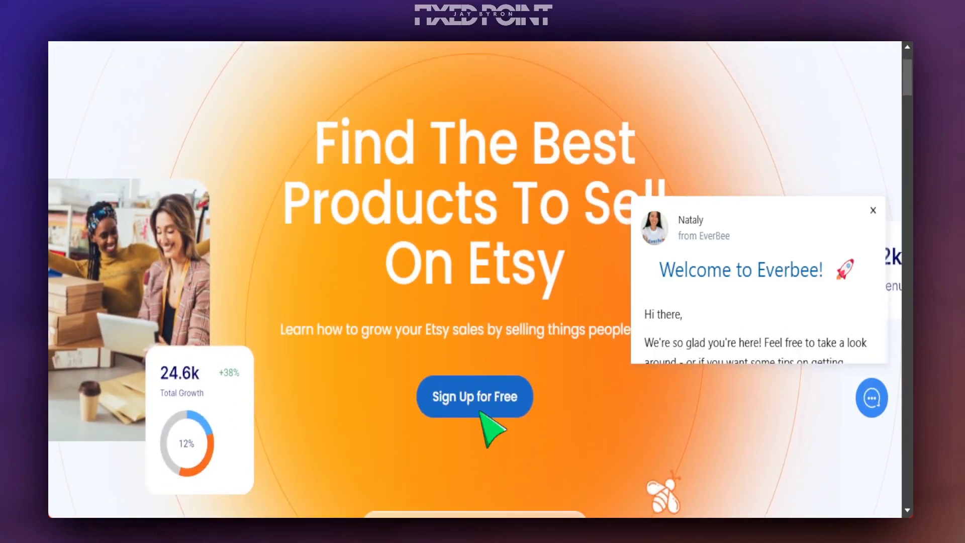
{"action": "scroll", "coordinate": [480, 411], "scroll_direction": "down", "scroll_amount": 10}
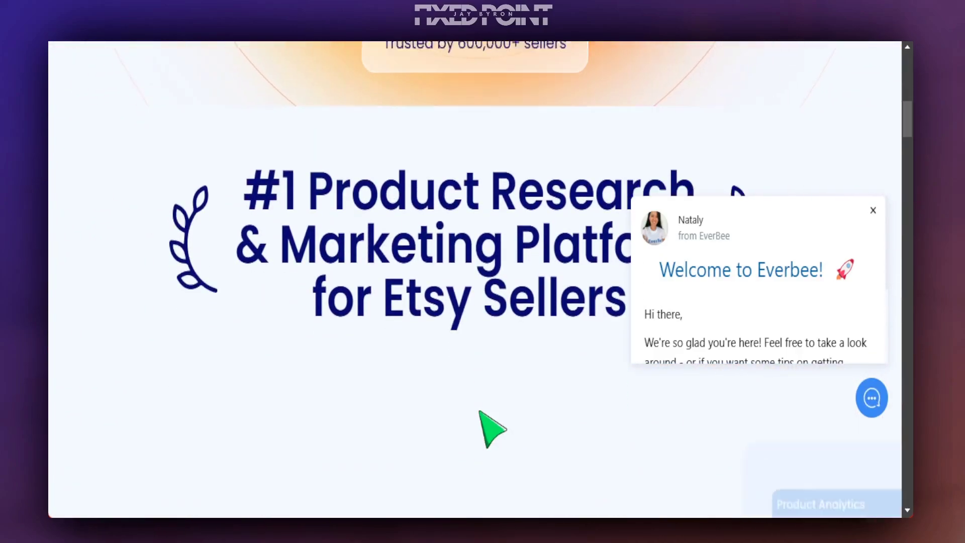
{"action": "scroll", "coordinate": [491, 429], "scroll_direction": "down", "scroll_amount": 6}
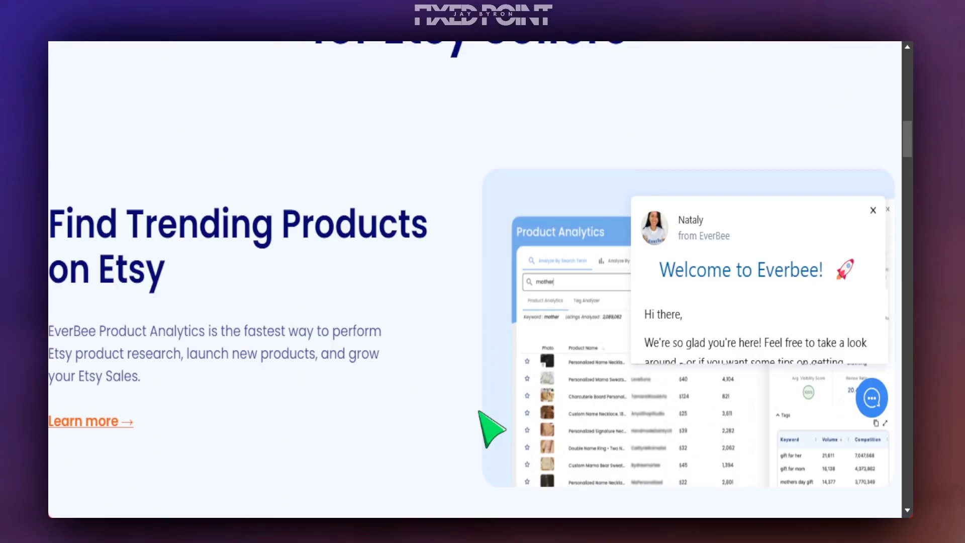
{"action": "scroll", "coordinate": [484, 427], "scroll_direction": "down", "scroll_amount": 2}
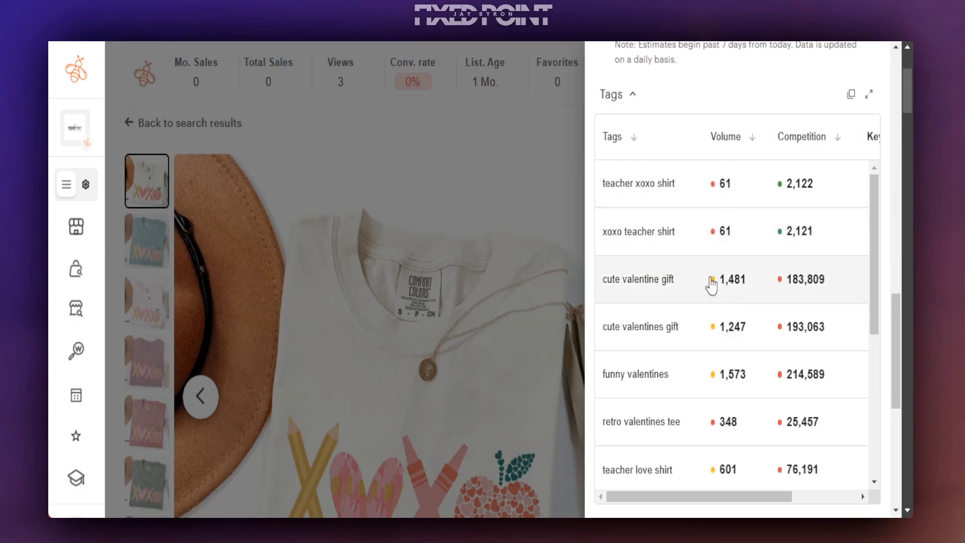
Step: Scroll through the brushstroke heart shirt's EverBee Tags table to compare volume and competition
{"action": "scroll", "coordinate": [713, 374], "scroll_direction": "down", "scroll_amount": 3}
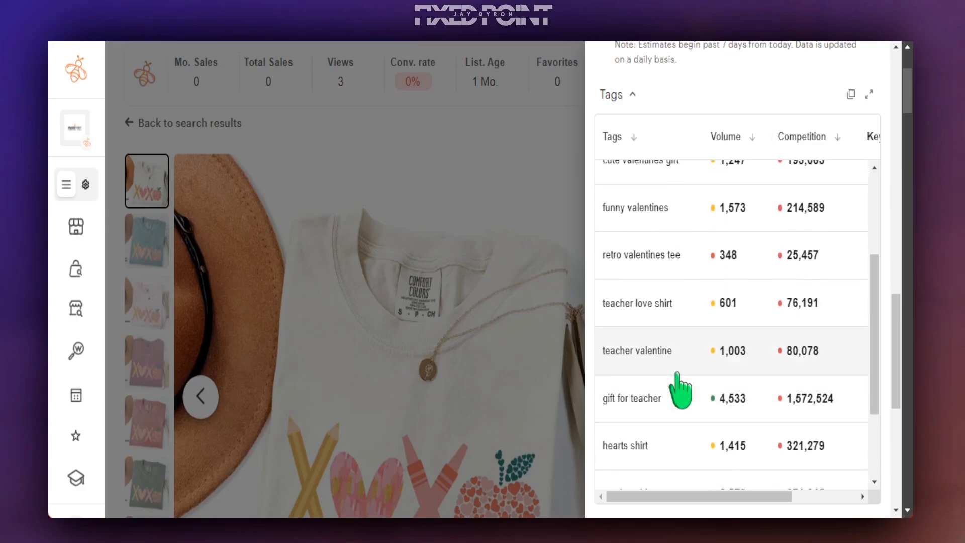
{"action": "scroll", "coordinate": [673, 382], "scroll_direction": "down", "scroll_amount": 2}
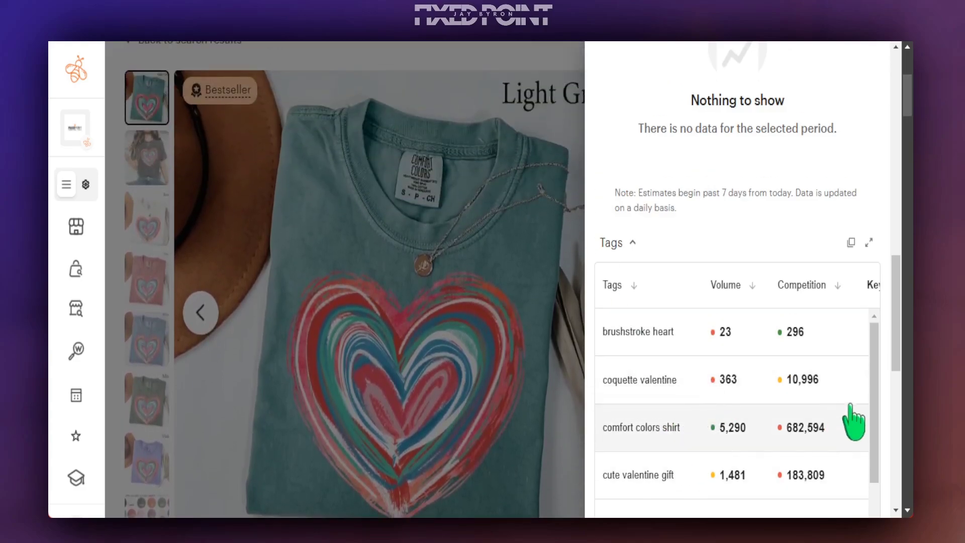
{"action": "left_click_drag", "start_coordinate": [875, 382], "coordinate": [870, 479]}
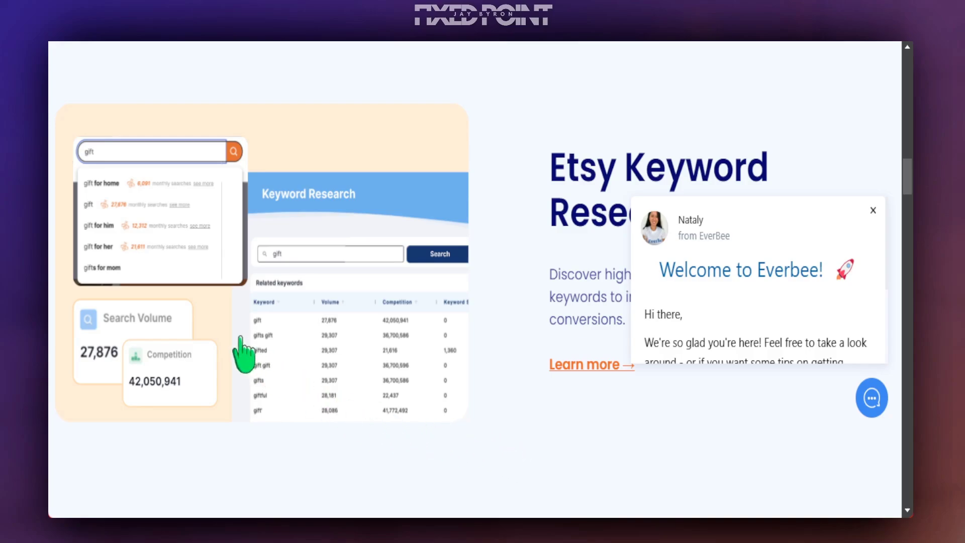
Step: Scroll the EverBee landing page down, then back up to the Keyword Research 'gift' example
{"action": "scroll", "coordinate": [233, 355], "scroll_direction": "down", "scroll_amount": 5}
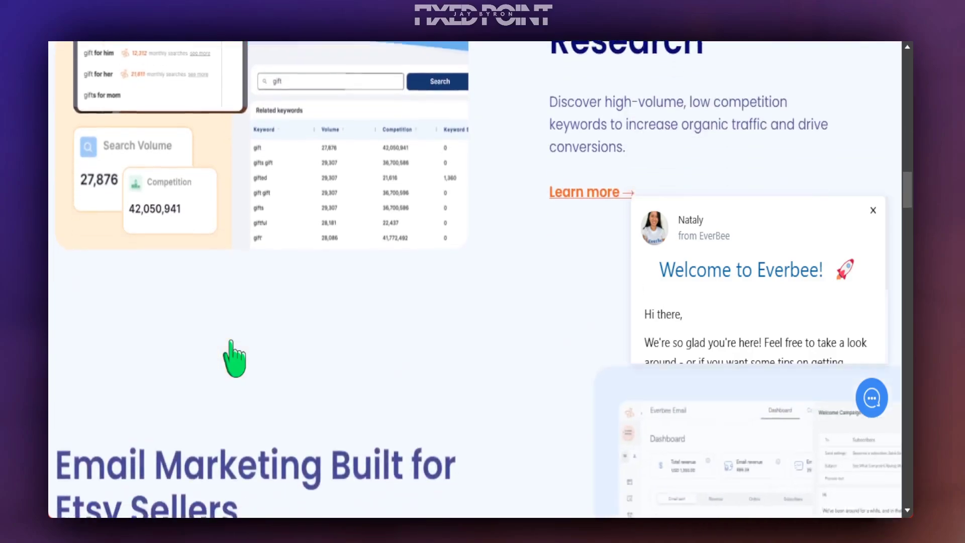
{"action": "scroll", "coordinate": [233, 355], "scroll_direction": "down", "scroll_amount": 3}
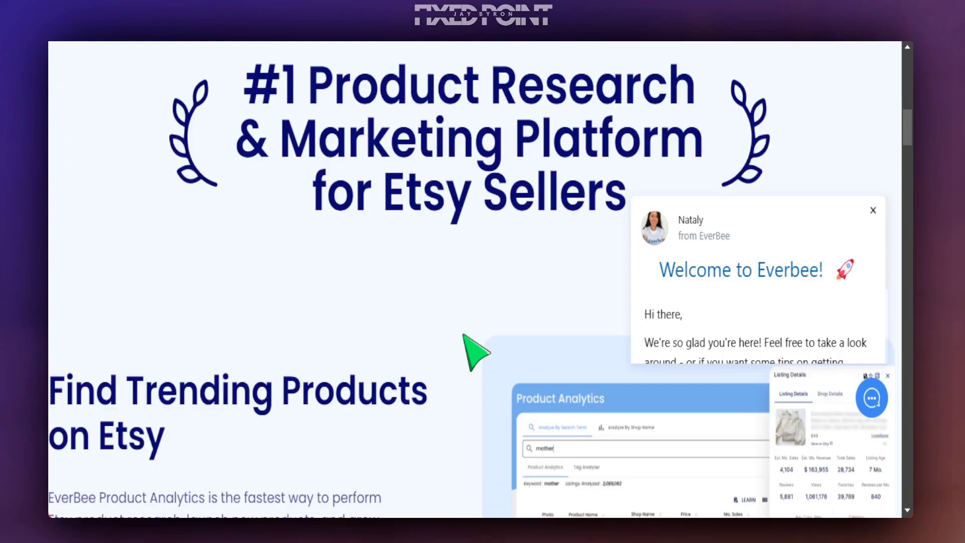
{"action": "scroll", "coordinate": [470, 349], "scroll_direction": "down", "scroll_amount": 10}
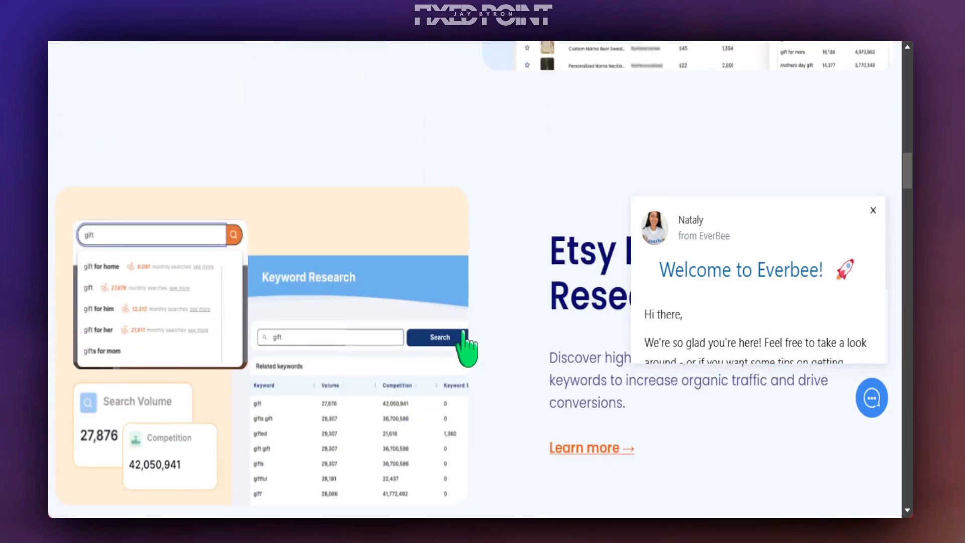
{"action": "scroll", "coordinate": [463, 335], "scroll_direction": "up", "scroll_amount": 2}
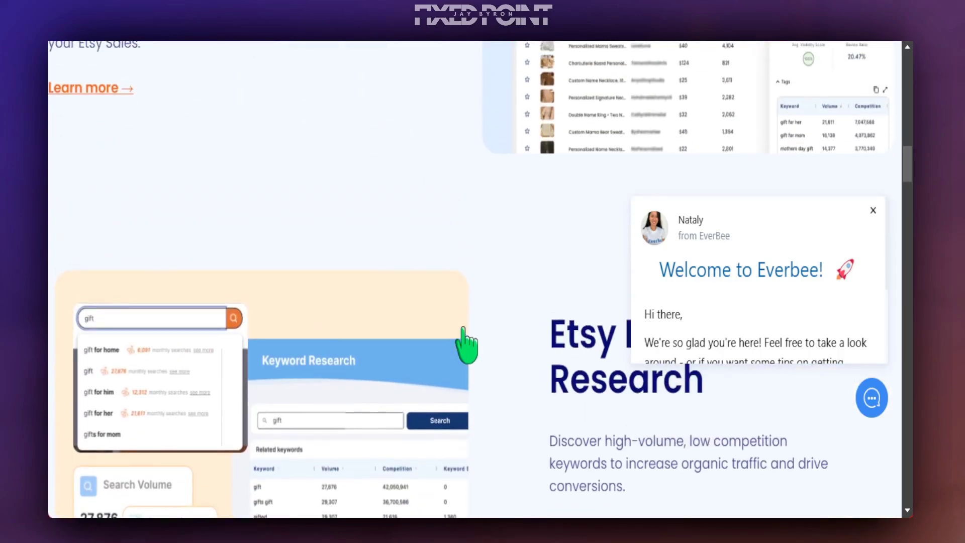
{"action": "scroll", "coordinate": [466, 347], "scroll_direction": "up", "scroll_amount": 15}
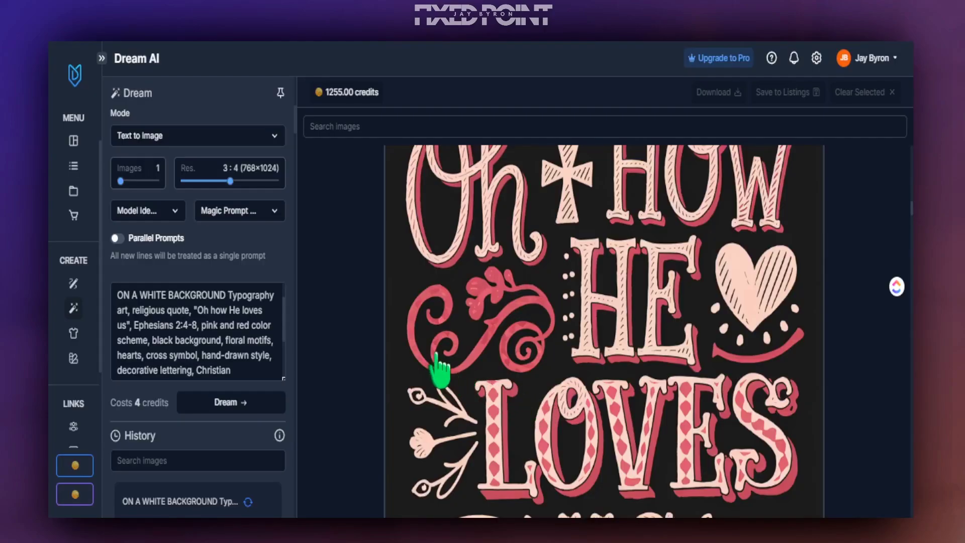
Step: Choose Ideogram v2 as the image generation model
{"action": "scroll", "coordinate": [382, 356], "scroll_direction": "down", "scroll_amount": 2}
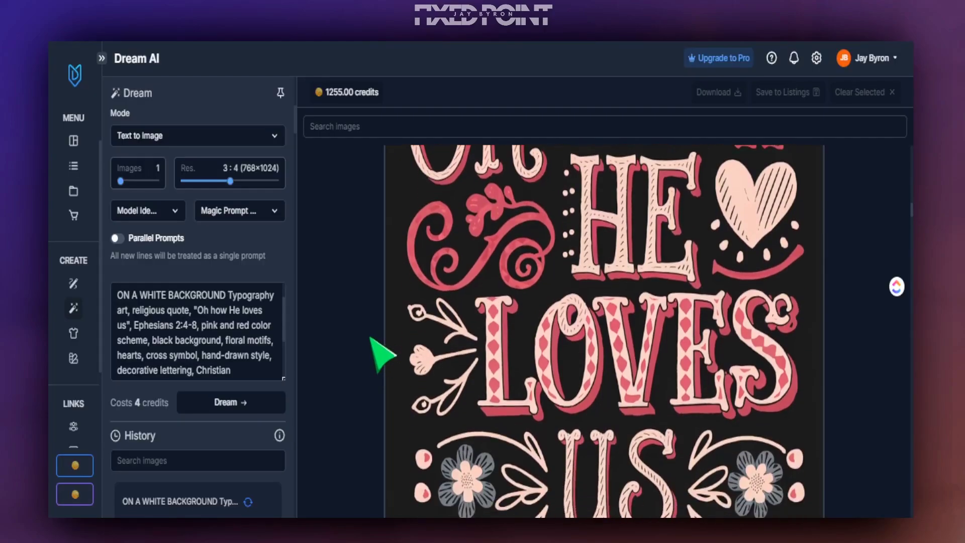
{"action": "left_click", "coordinate": [172, 211]}
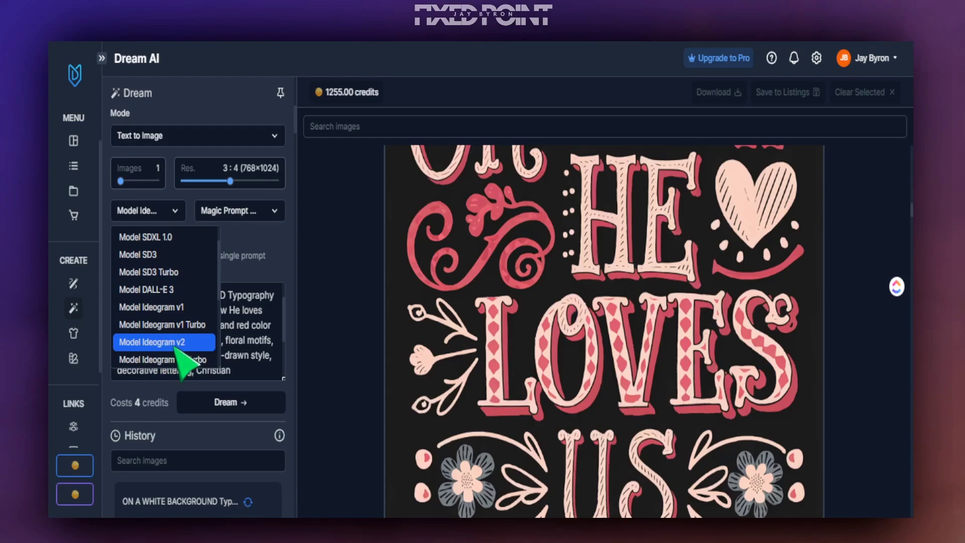
{"action": "left_click", "coordinate": [232, 325]}
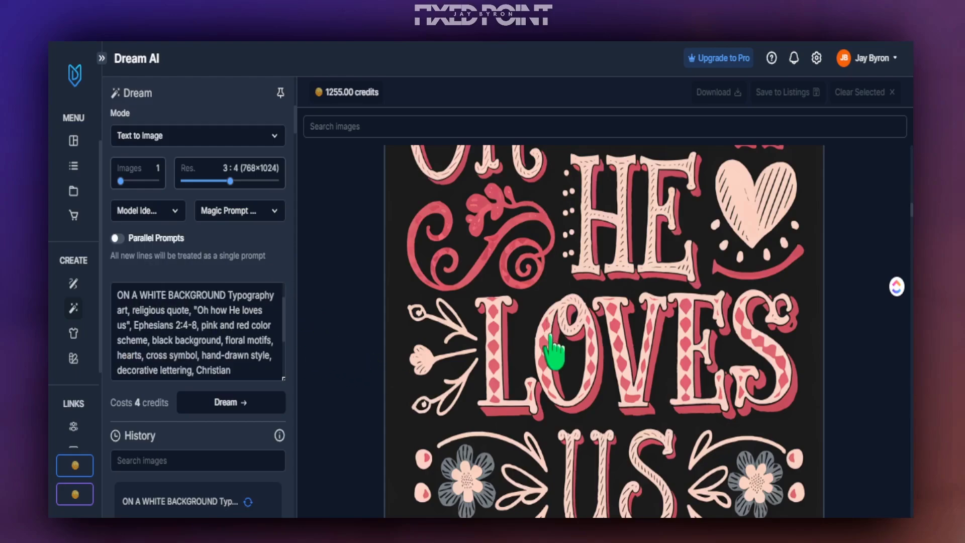
Step: Review the generated pink-and-red 'Oh how He loves us' Ephesians 2:4-8 design on black
{"action": "scroll", "coordinate": [556, 351], "scroll_direction": "up", "scroll_amount": 2}
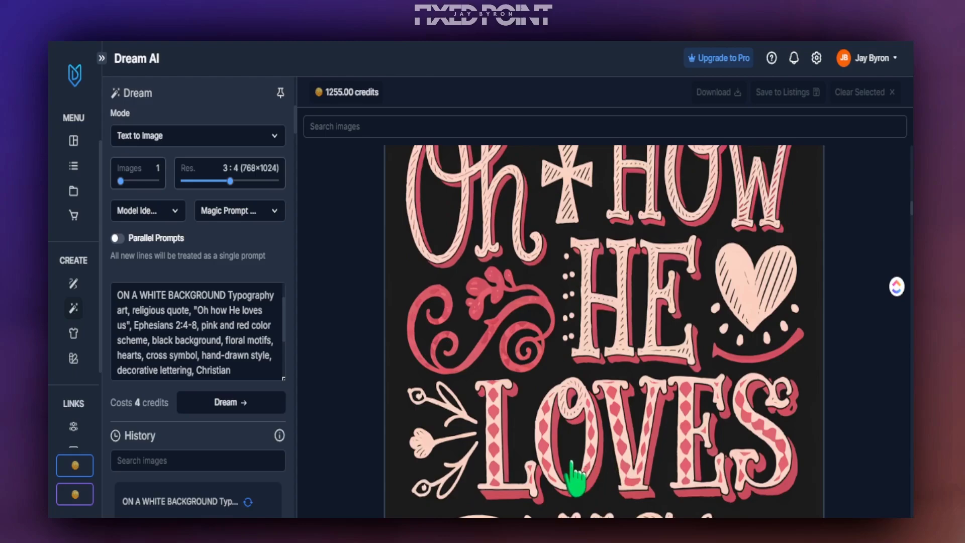
{"action": "scroll", "coordinate": [578, 478], "scroll_direction": "up", "scroll_amount": 2}
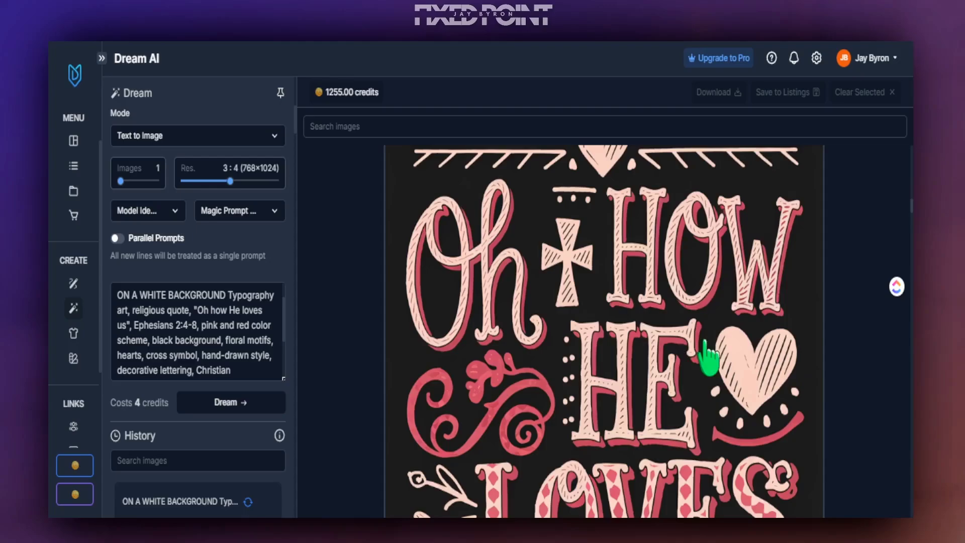
{"action": "scroll", "coordinate": [672, 347], "scroll_direction": "down", "scroll_amount": 3}
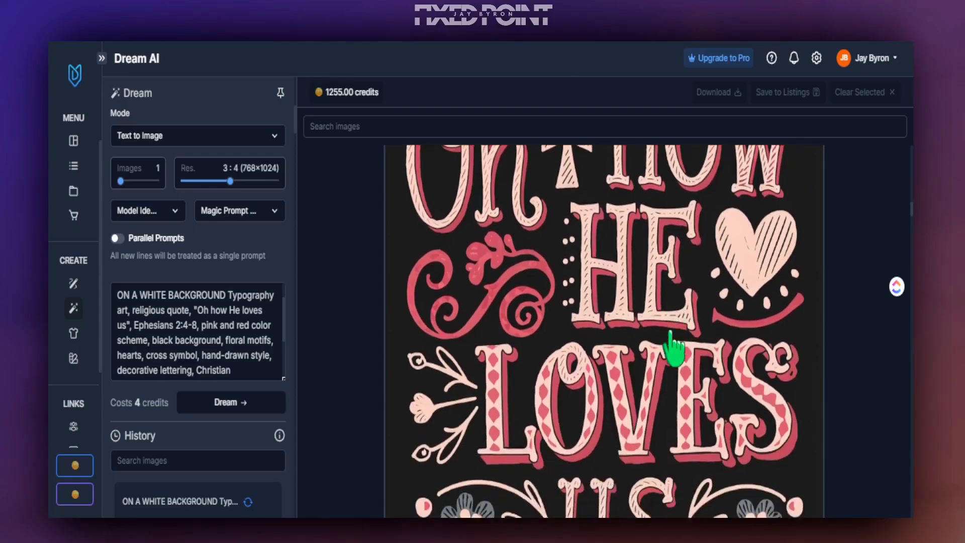
{"action": "scroll", "coordinate": [528, 377], "scroll_direction": "up", "scroll_amount": 3}
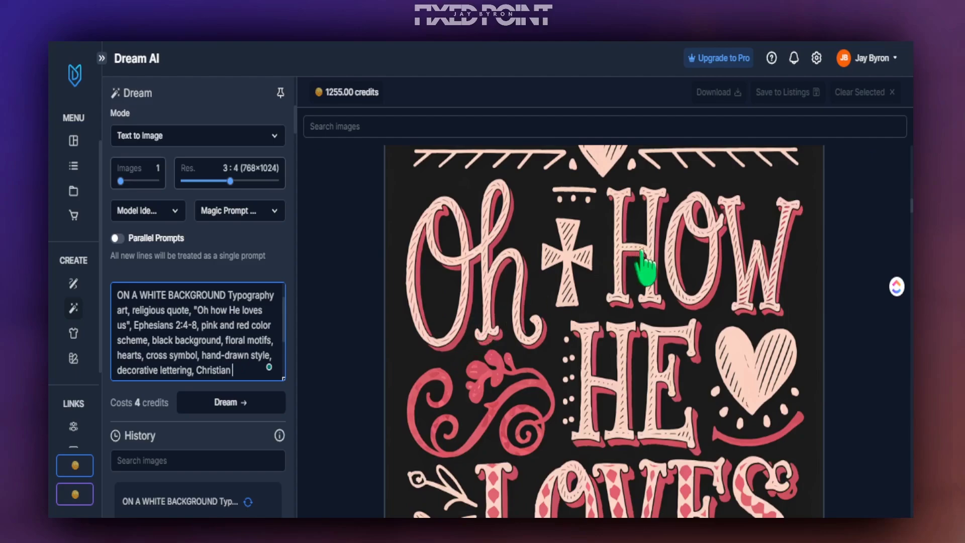
{"action": "scroll", "coordinate": [636, 322], "scroll_direction": "down", "scroll_amount": 4}
{"action": "scroll", "coordinate": [631, 375], "scroll_direction": "down", "scroll_amount": 2}
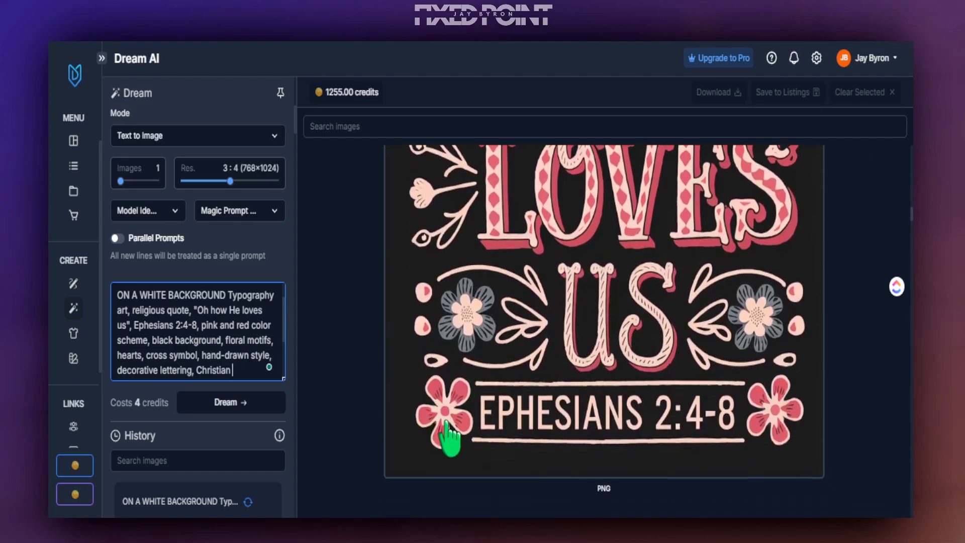
{"action": "scroll", "coordinate": [447, 437], "scroll_direction": "up", "scroll_amount": 4}
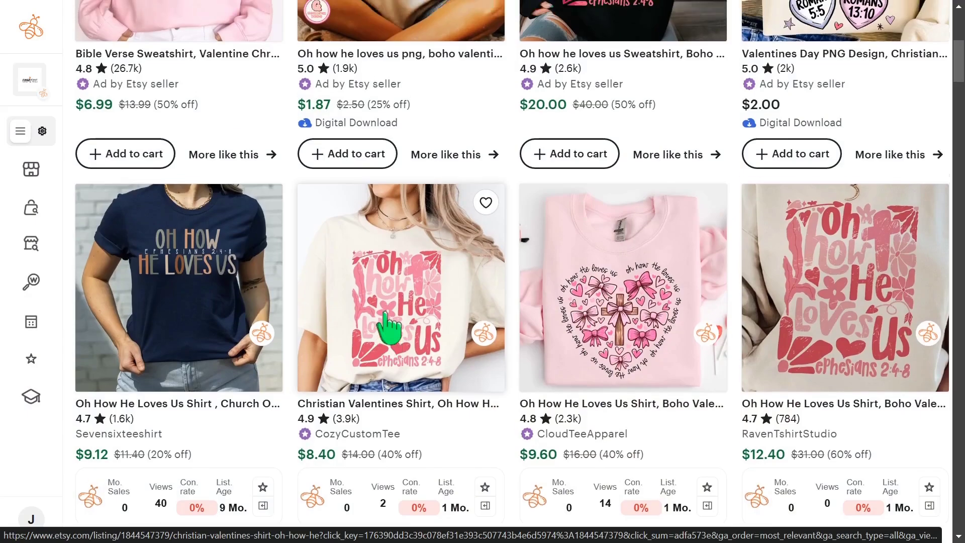
{"action": "scroll", "coordinate": [386, 324], "scroll_direction": "up", "scroll_amount": 5}
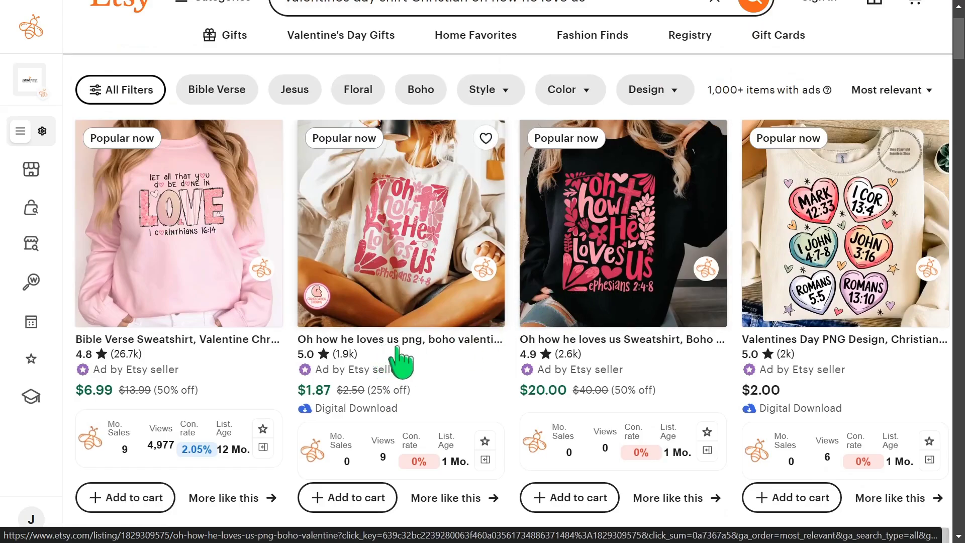
{"action": "scroll", "coordinate": [487, 355], "scroll_direction": "down", "scroll_amount": 5}
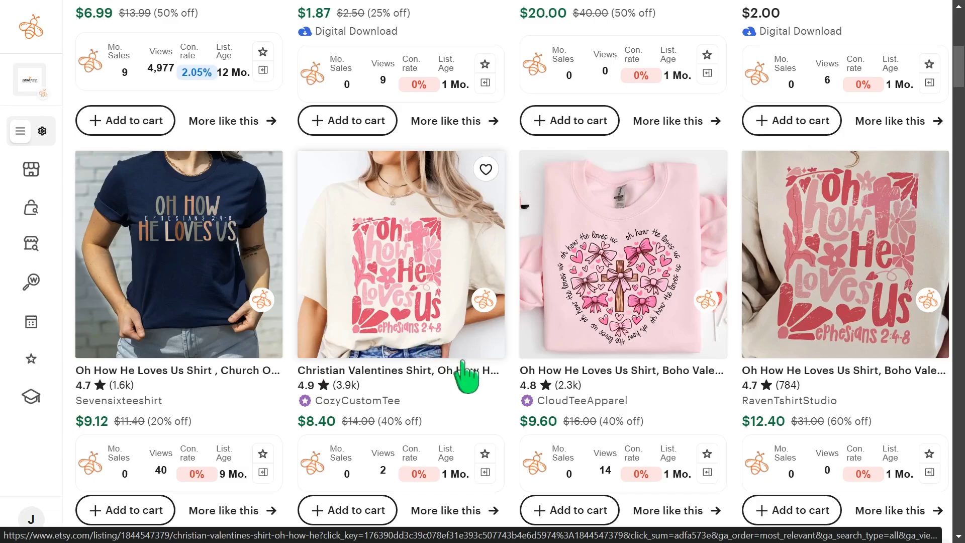
{"action": "scroll", "coordinate": [465, 376], "scroll_direction": "up", "scroll_amount": 5}
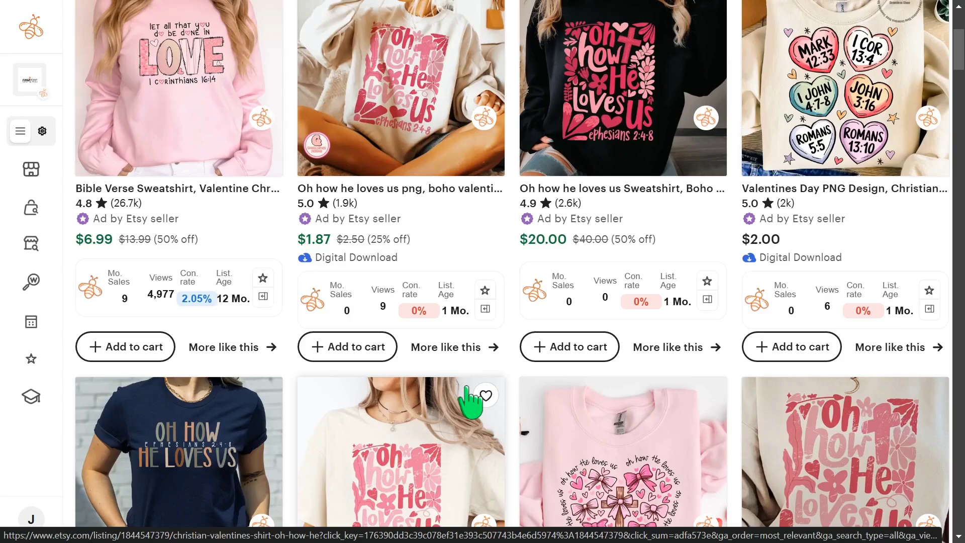
{"action": "scroll", "coordinate": [468, 399], "scroll_direction": "up", "scroll_amount": 3}
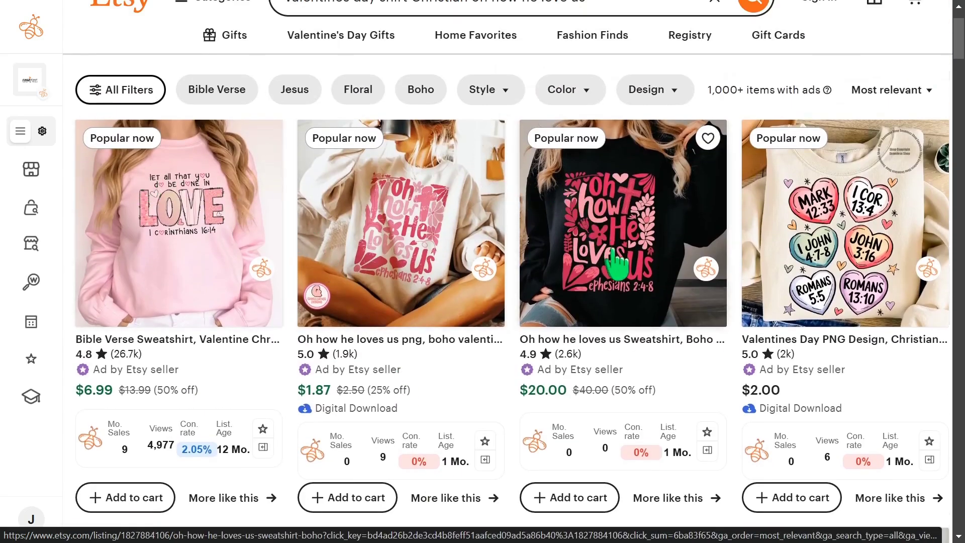
{"action": "scroll", "coordinate": [603, 301], "scroll_direction": "down", "scroll_amount": 2}
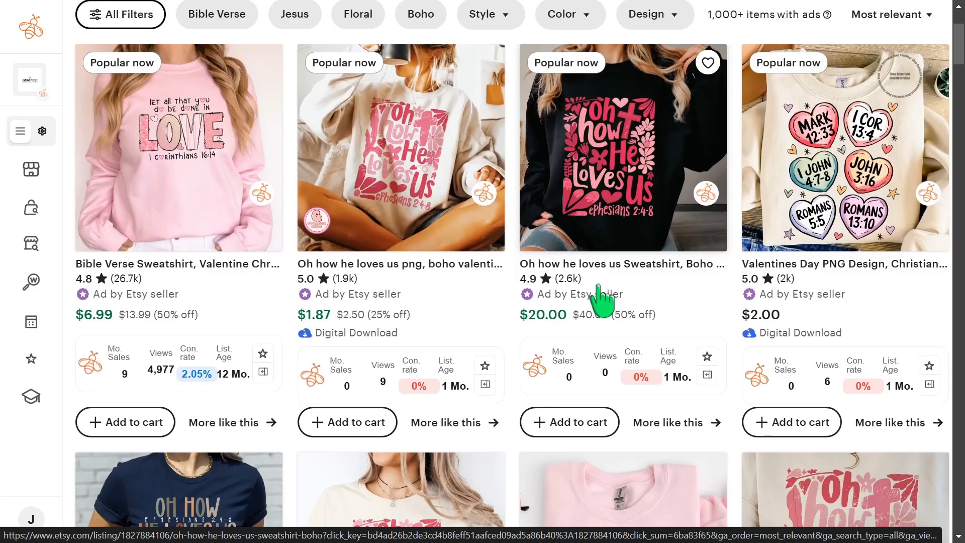
{"action": "scroll", "coordinate": [600, 297], "scroll_direction": "down", "scroll_amount": 6}
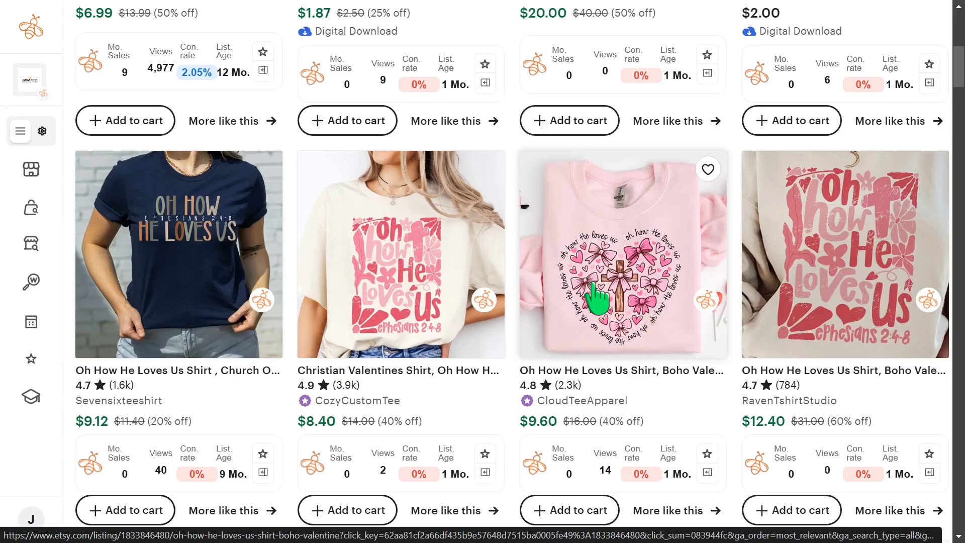
{"action": "scroll", "coordinate": [596, 301], "scroll_direction": "down", "scroll_amount": 5}
{"action": "scroll", "coordinate": [586, 297], "scroll_direction": "down", "scroll_amount": 5}
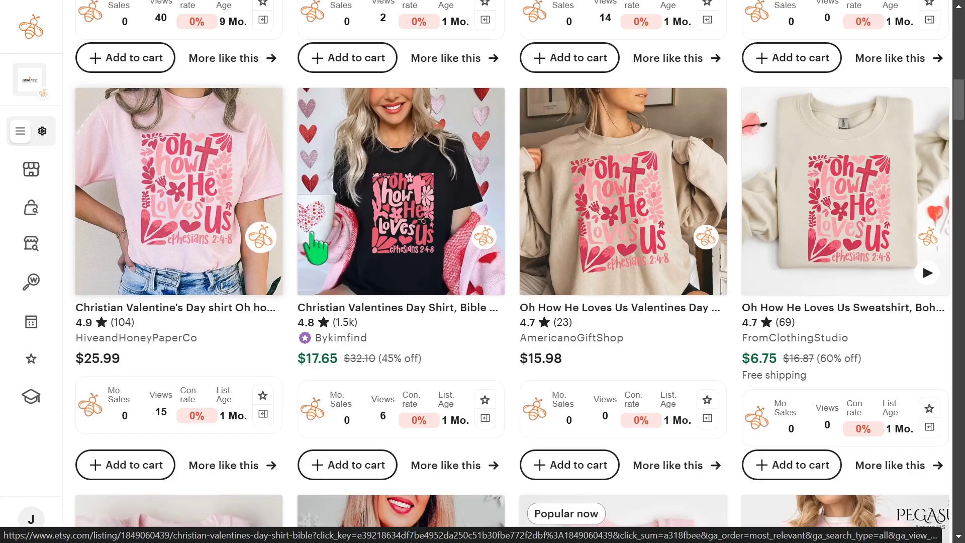
{"action": "scroll", "coordinate": [397, 252], "scroll_direction": "down", "scroll_amount": 5}
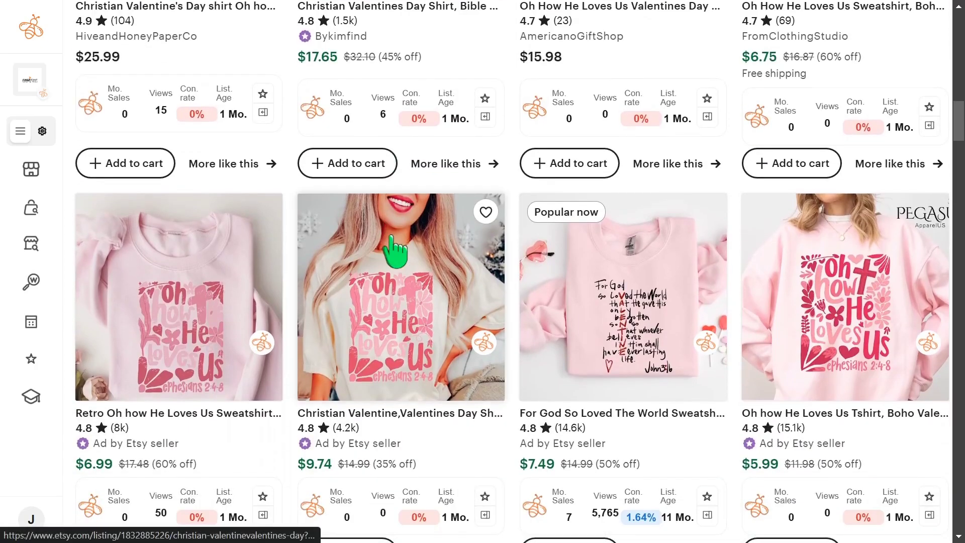
{"action": "scroll", "coordinate": [396, 251], "scroll_direction": "down", "scroll_amount": 1}
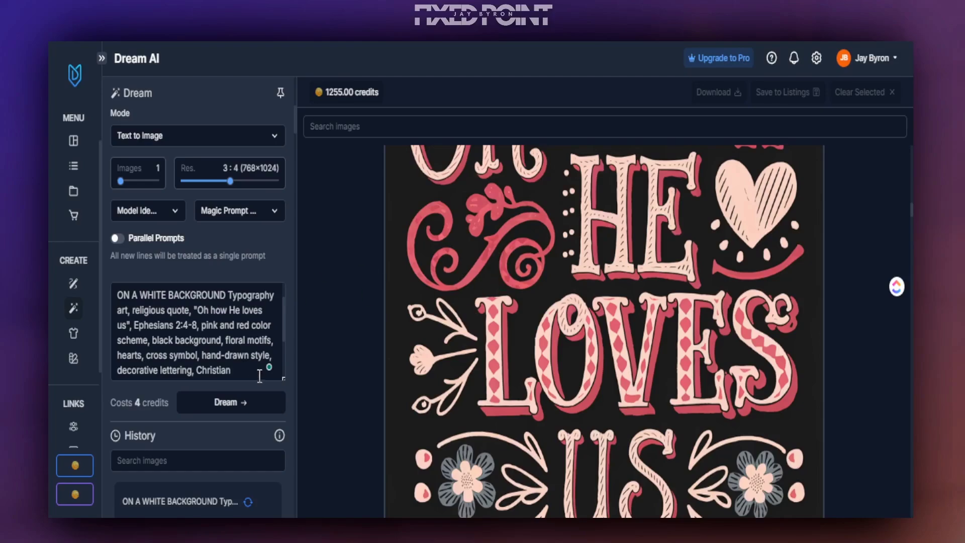
Step: Select the entire 'Oh how He loves us' prompt text
{"action": "left_click_drag", "start_coordinate": [260, 376], "coordinate": [123, 296]}
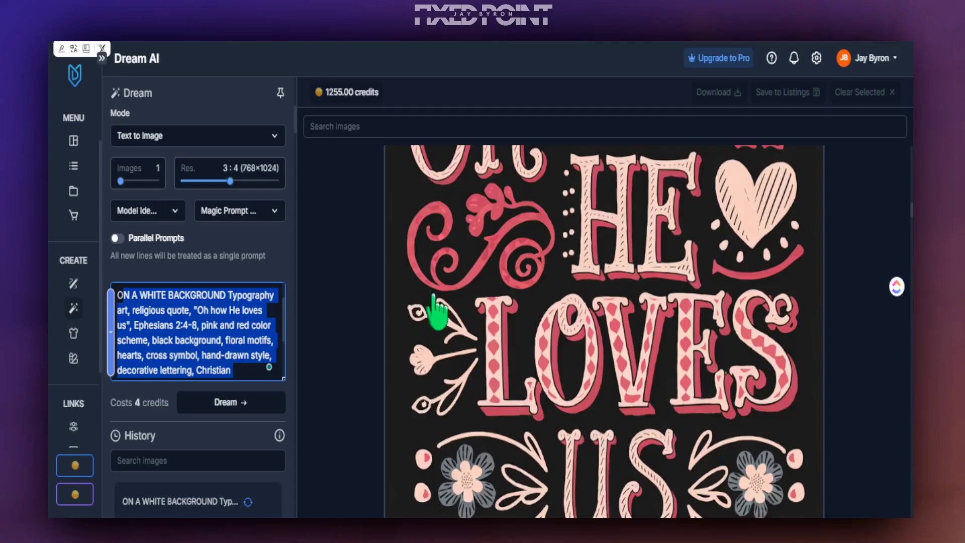
{"action": "scroll", "coordinate": [598, 389], "scroll_direction": "up", "scroll_amount": 3}
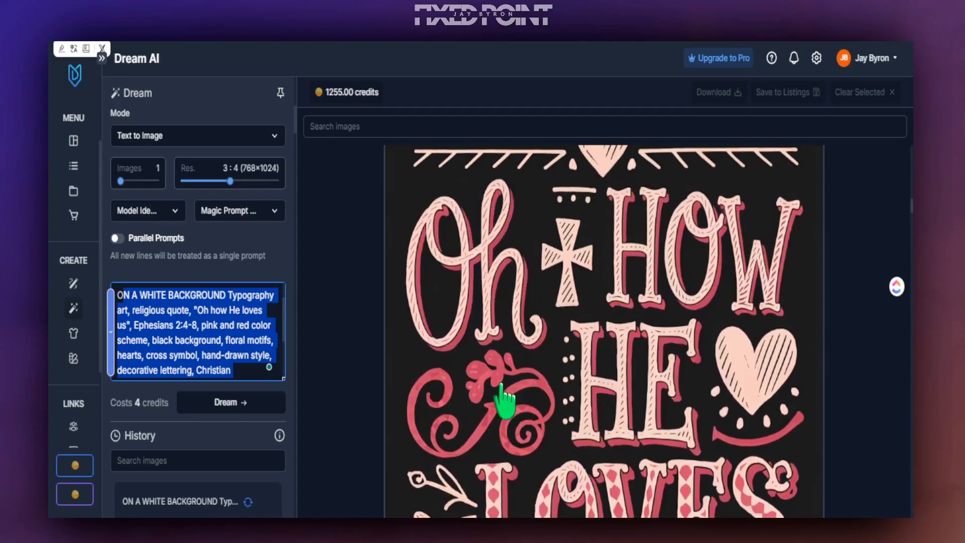
{"action": "scroll", "coordinate": [578, 399], "scroll_direction": "down", "scroll_amount": 7}
{"action": "scroll", "coordinate": [556, 398], "scroll_direction": "up", "scroll_amount": 3}
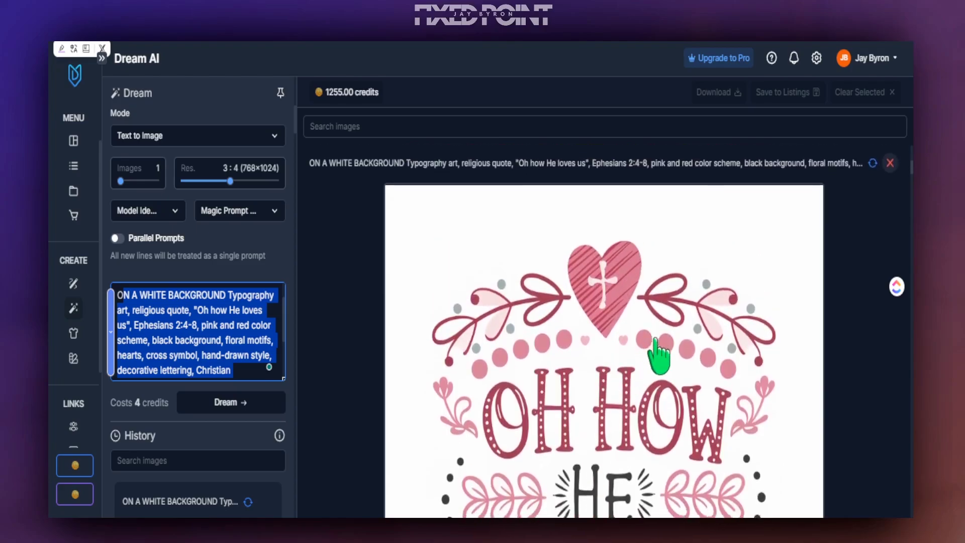
Step: Inspect the white-background design with pink hearts, florals, a cross and Ephesians caption
{"action": "scroll", "coordinate": [654, 351], "scroll_direction": "down", "scroll_amount": 4}
{"action": "scroll", "coordinate": [598, 319], "scroll_direction": "down", "scroll_amount": 3}
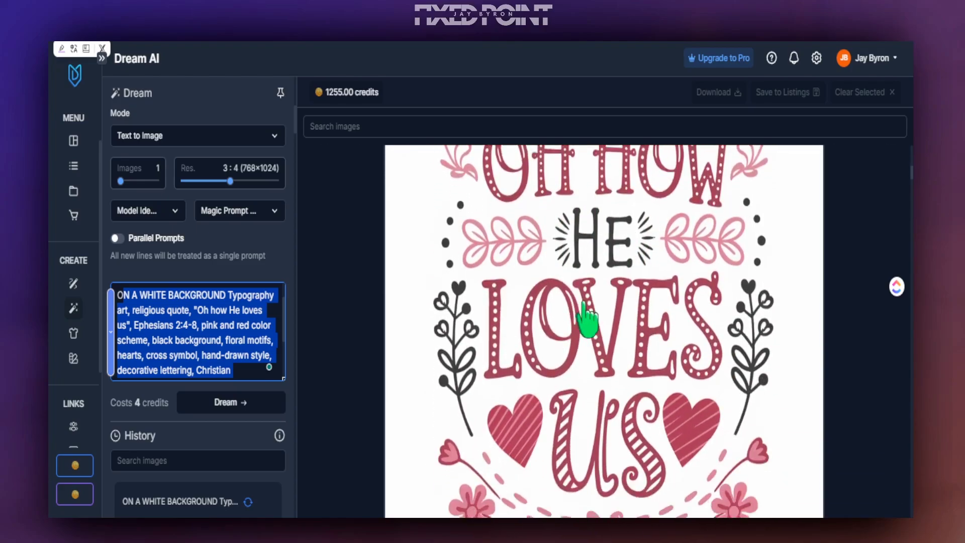
{"action": "scroll", "coordinate": [588, 319], "scroll_direction": "down", "scroll_amount": 2}
{"action": "scroll", "coordinate": [564, 323], "scroll_direction": "up", "scroll_amount": 5}
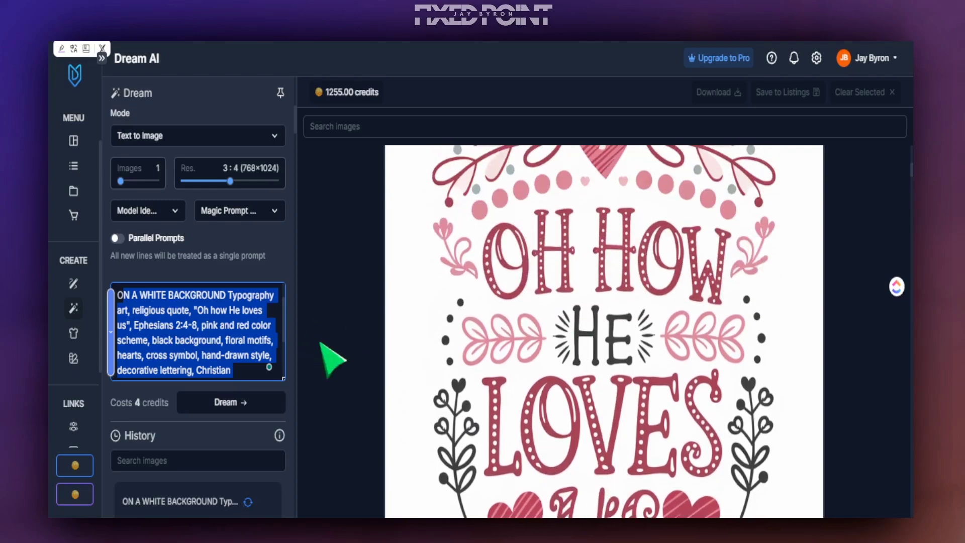
{"action": "scroll", "coordinate": [577, 323], "scroll_direction": "up", "scroll_amount": 2}
{"action": "scroll", "coordinate": [579, 314], "scroll_direction": "down", "scroll_amount": 3}
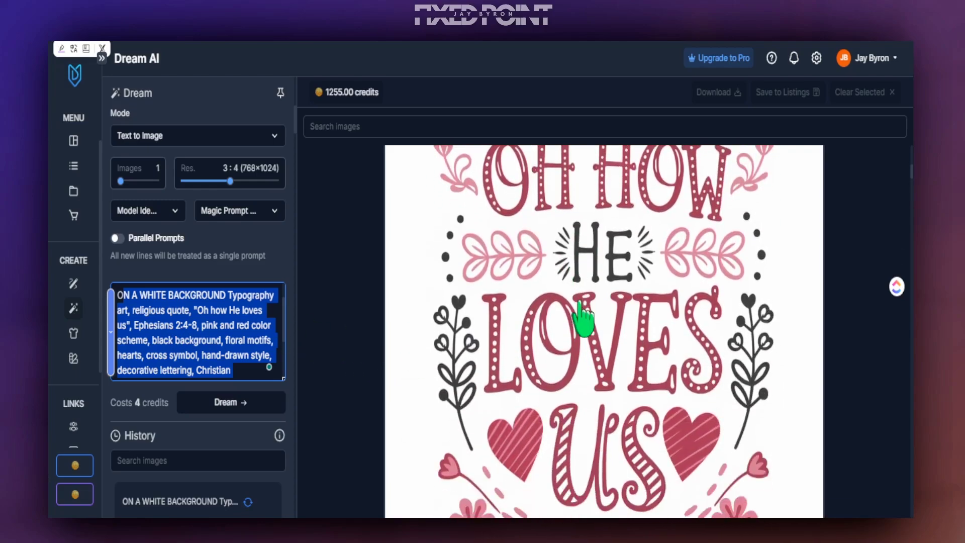
{"action": "scroll", "coordinate": [581, 322], "scroll_direction": "down", "scroll_amount": 4}
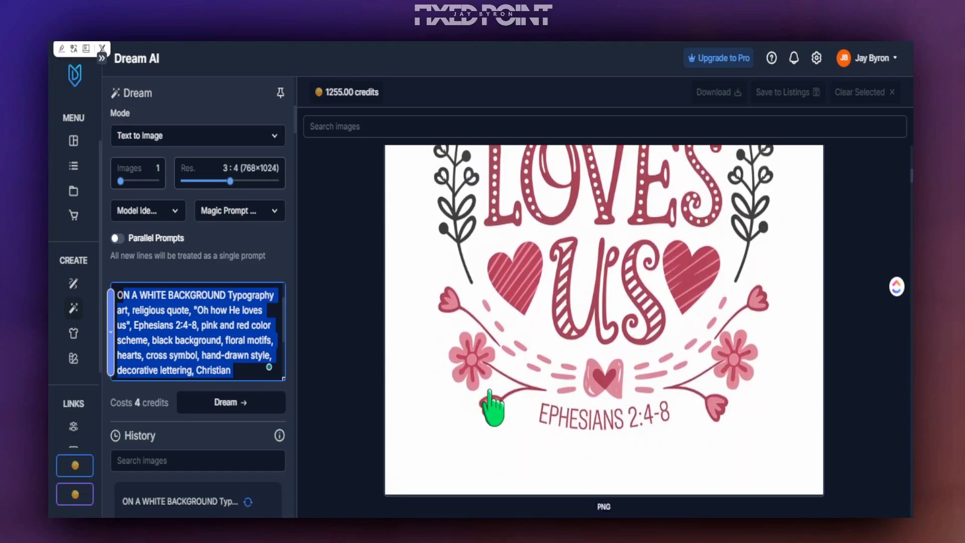
{"action": "scroll", "coordinate": [492, 404], "scroll_direction": "up", "scroll_amount": 4}
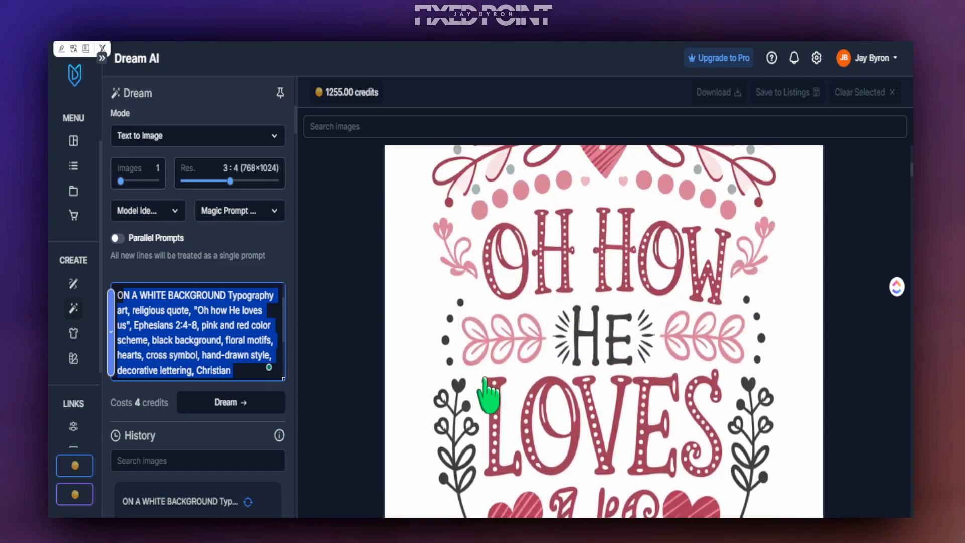
{"action": "scroll", "coordinate": [553, 362], "scroll_direction": "down", "scroll_amount": 1}
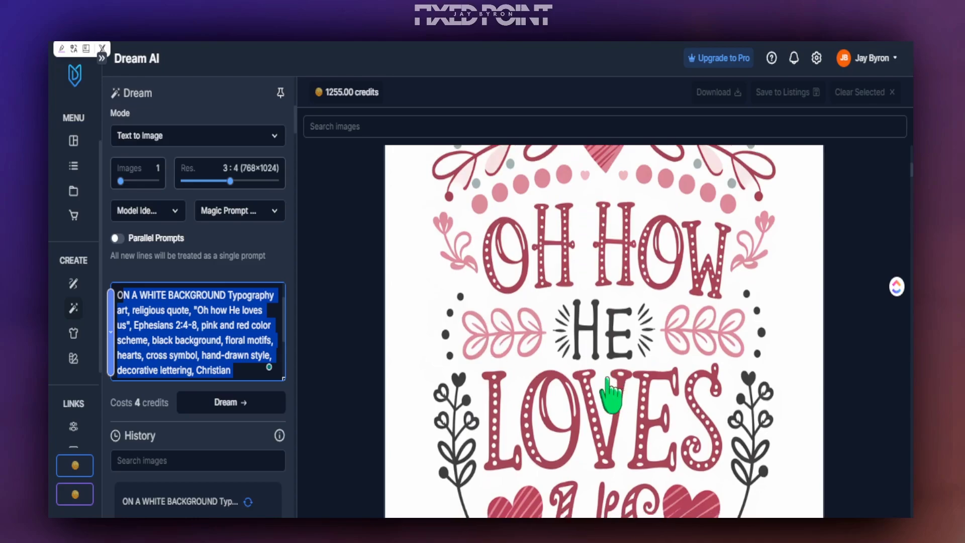
{"action": "scroll", "coordinate": [611, 392], "scroll_direction": "down", "scroll_amount": 4}
{"action": "scroll", "coordinate": [621, 431], "scroll_direction": "up", "scroll_amount": 6}
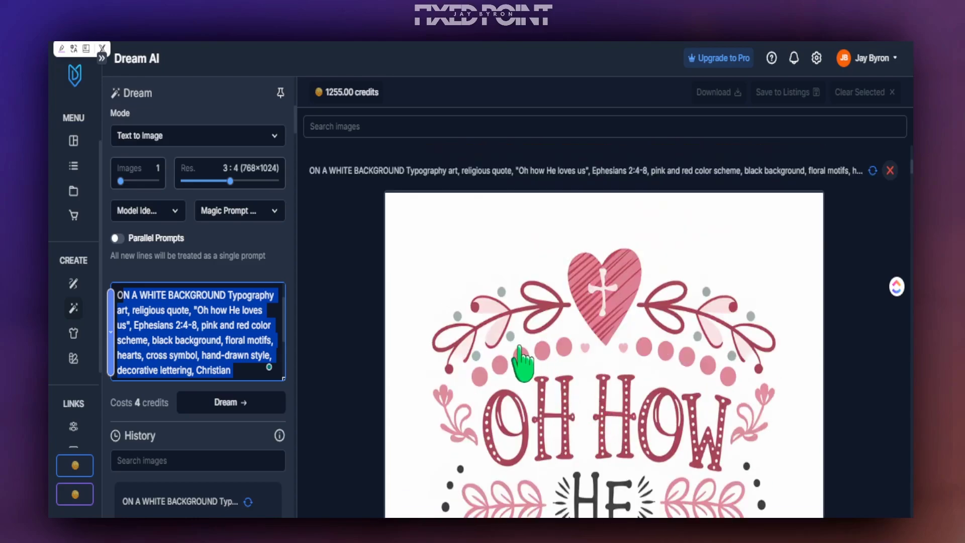
{"action": "scroll", "coordinate": [522, 362], "scroll_direction": "down", "scroll_amount": 3}
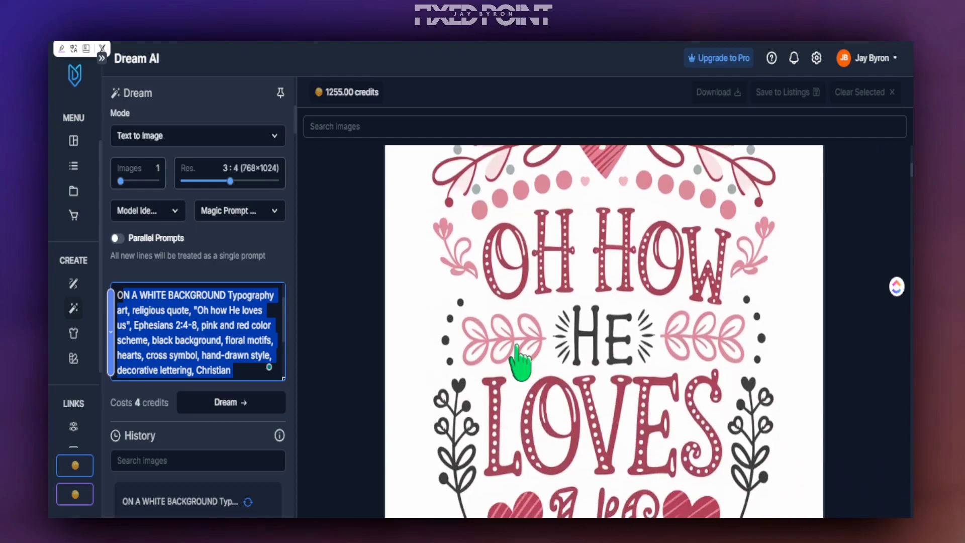
Step: Scroll up to view the generated white bow covered in red hearts
{"action": "scroll", "coordinate": [520, 361], "scroll_direction": "up", "scroll_amount": 3}
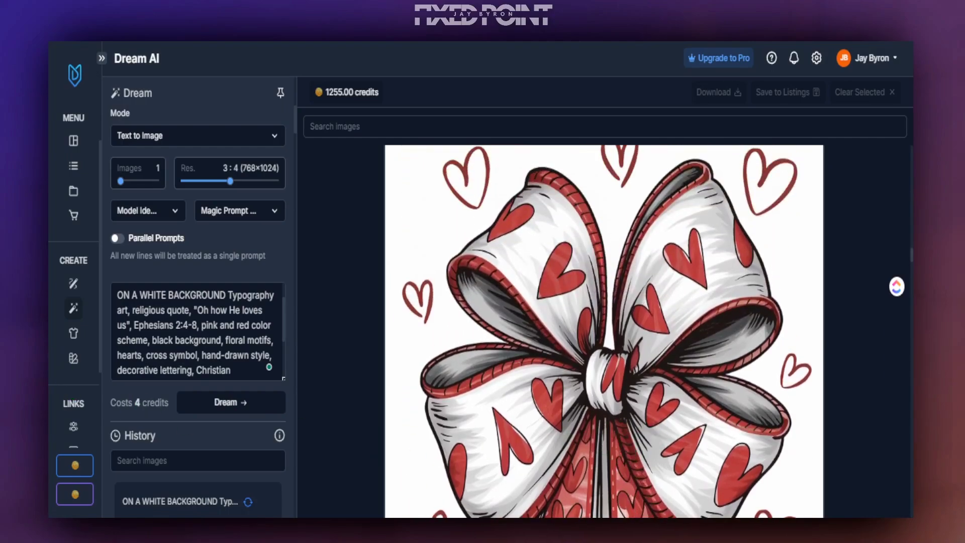
Step: Load the Coquette bow prompt into the Dream box and select its text for replacement
{"action": "left_click", "coordinate": [452, 295]}
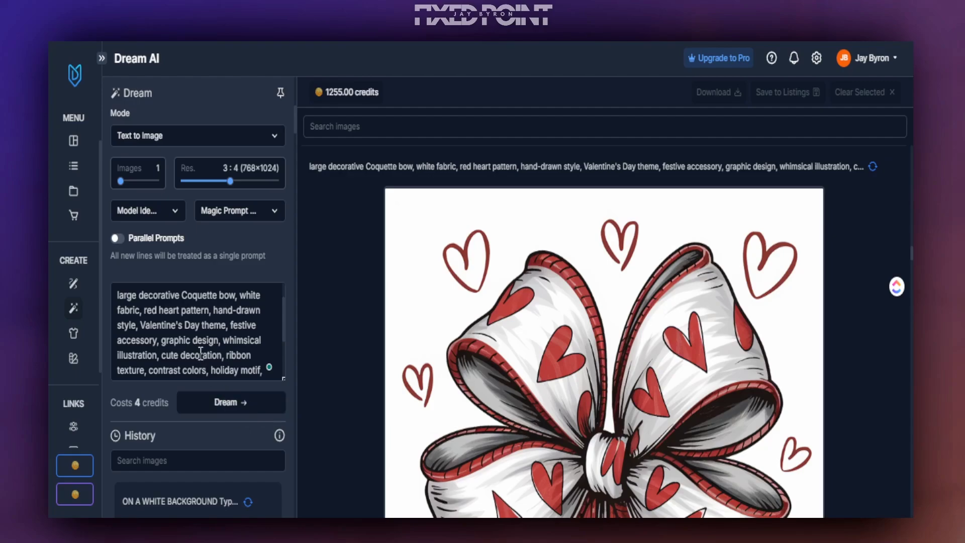
{"action": "scroll", "coordinate": [419, 390], "scroll_direction": "down", "scroll_amount": 1}
{"action": "scroll", "coordinate": [420, 389], "scroll_direction": "down", "scroll_amount": 2}
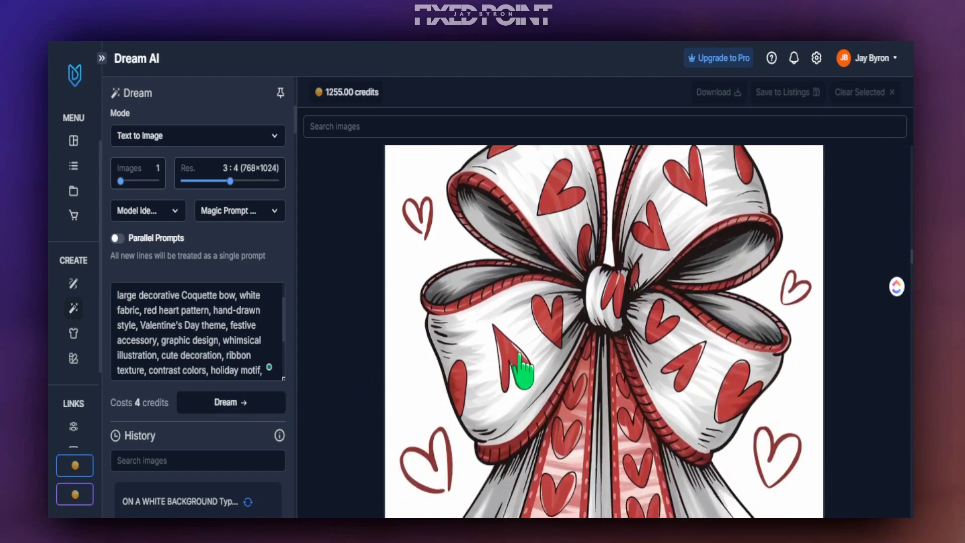
{"action": "scroll", "coordinate": [522, 370], "scroll_direction": "down", "scroll_amount": 3}
{"action": "scroll", "coordinate": [523, 371], "scroll_direction": "up", "scroll_amount": 3}
{"action": "left_click_drag", "start_coordinate": [116, 297], "coordinate": [163, 310]}
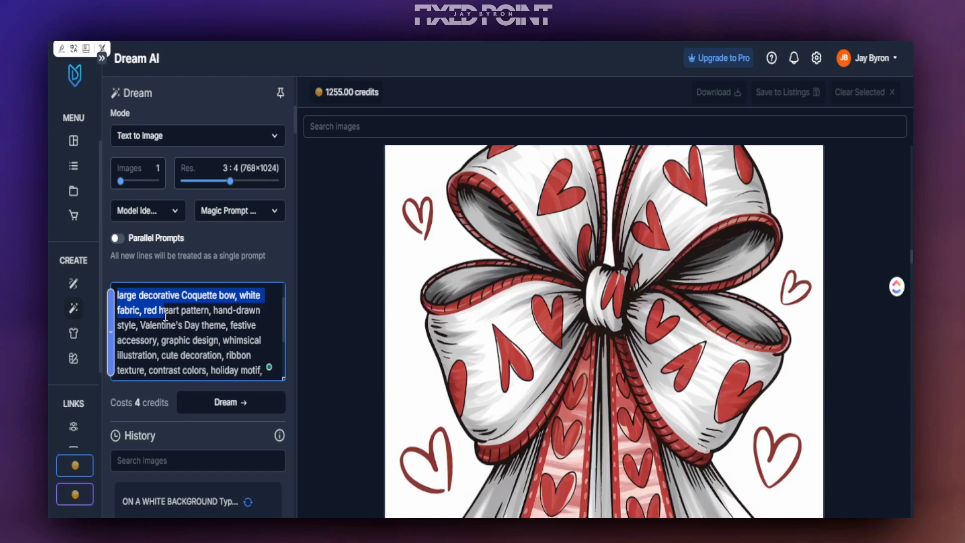
{"action": "scroll", "coordinate": [523, 420], "scroll_direction": "up", "scroll_amount": 2}
{"action": "scroll", "coordinate": [523, 420], "scroll_direction": "up", "scroll_amount": 8}
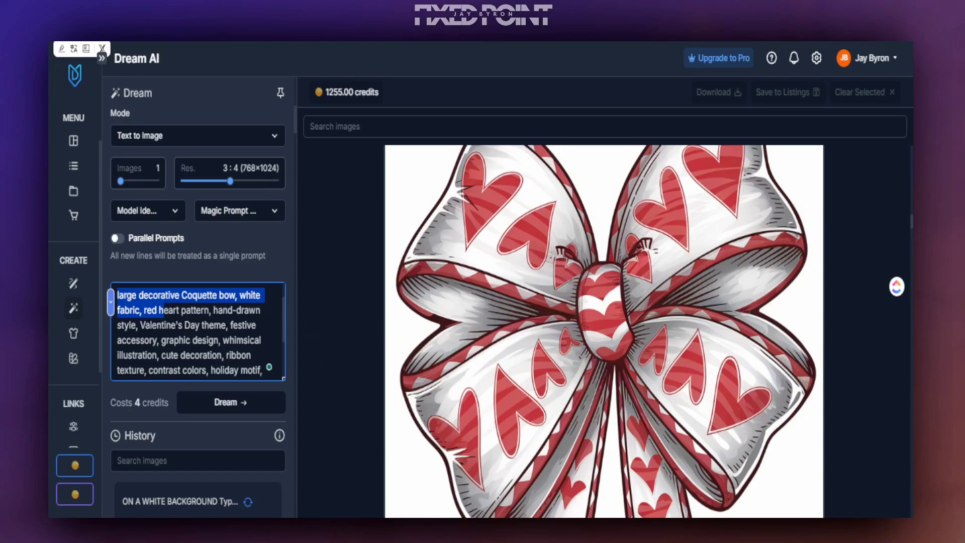
{"action": "key", "text": "super+Tab"}
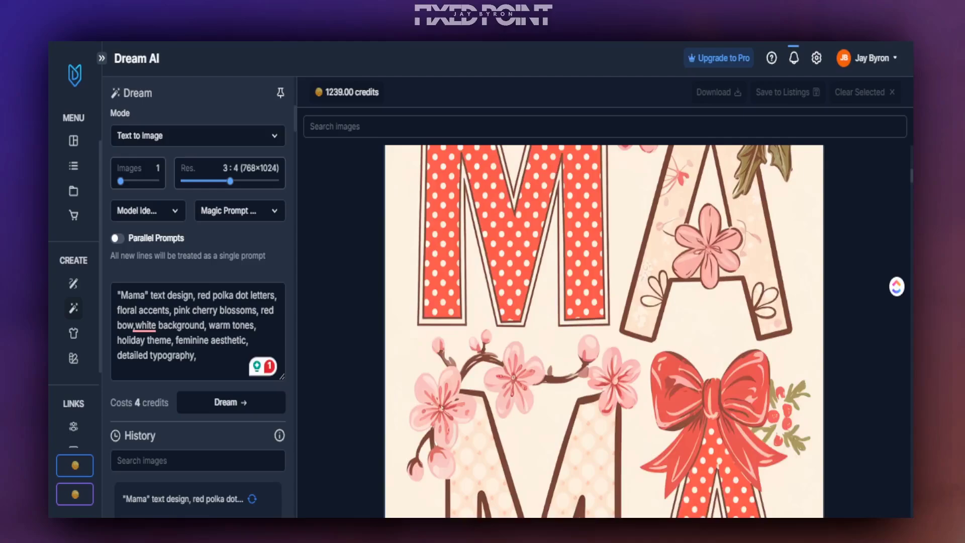
Step: Place the cursor at the end of the Mama prompt text
{"action": "scroll", "coordinate": [603, 332], "scroll_direction": "up", "scroll_amount": 3}
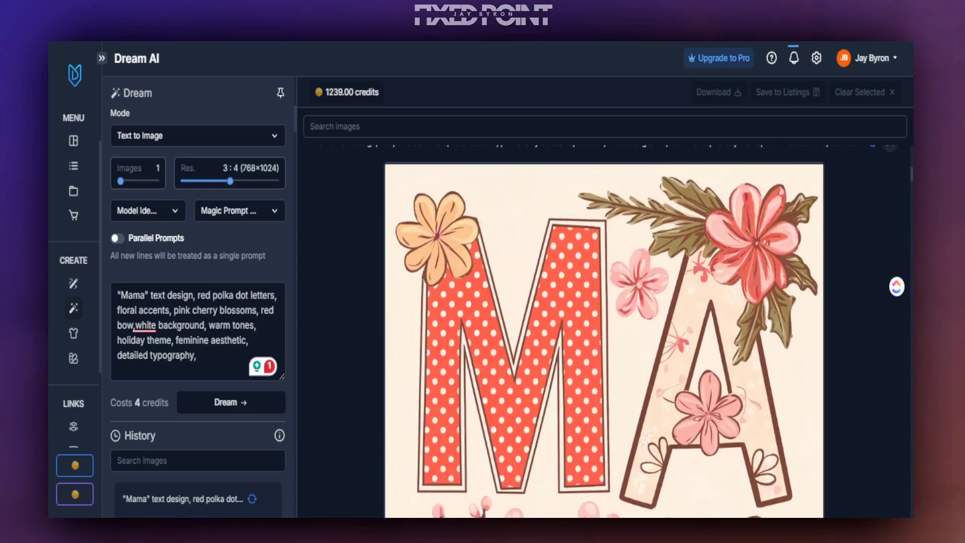
{"action": "left_click", "coordinate": [293, 354]}
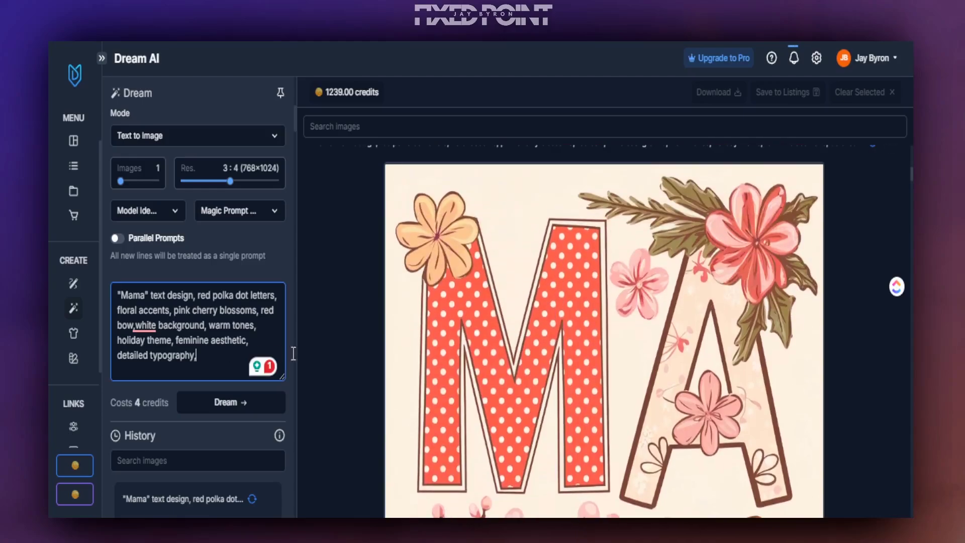
{"action": "scroll", "coordinate": [394, 327], "scroll_direction": "down", "scroll_amount": 5}
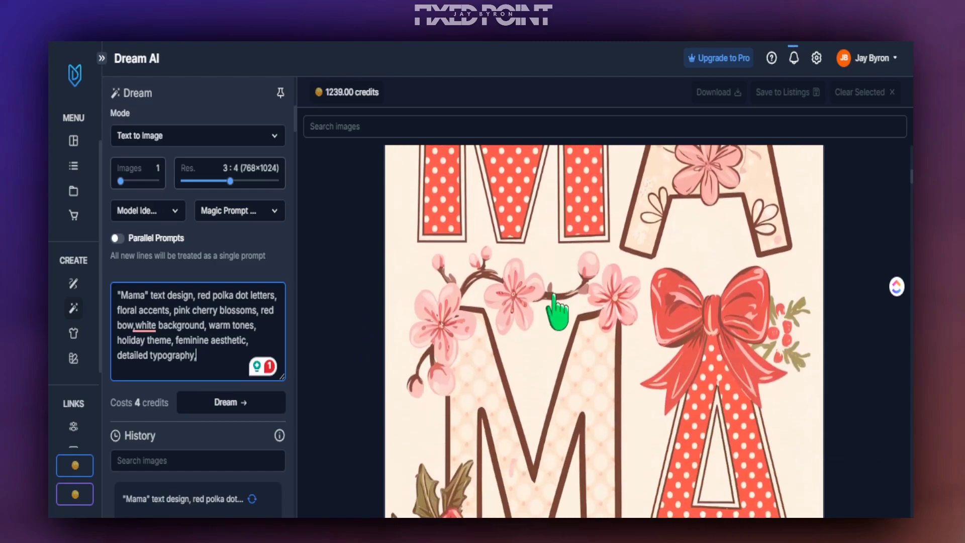
Step: Scroll through the generated polka-dot floral MAMA image with cherry blossoms and red bow
{"action": "scroll", "coordinate": [557, 313], "scroll_direction": "up", "scroll_amount": 10}
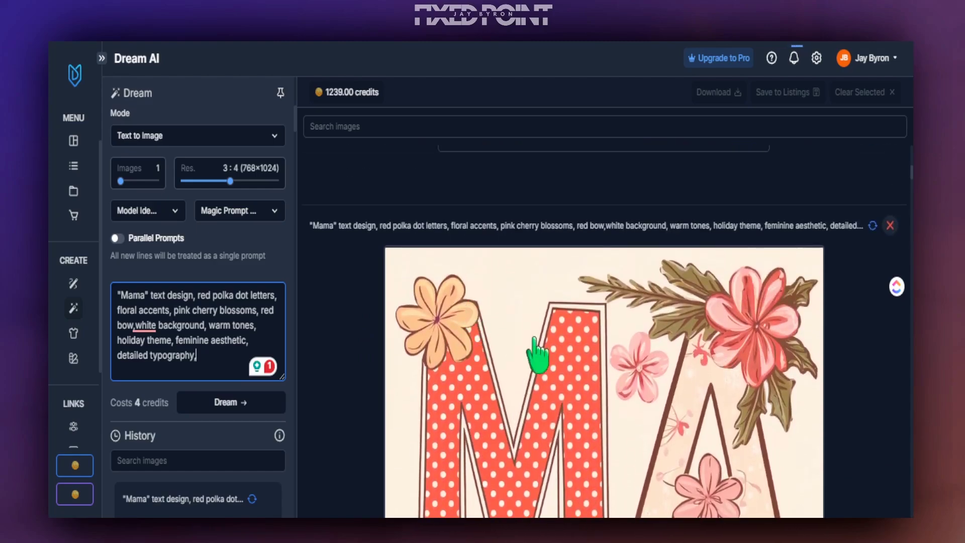
{"action": "scroll", "coordinate": [689, 351], "scroll_direction": "down", "scroll_amount": 6}
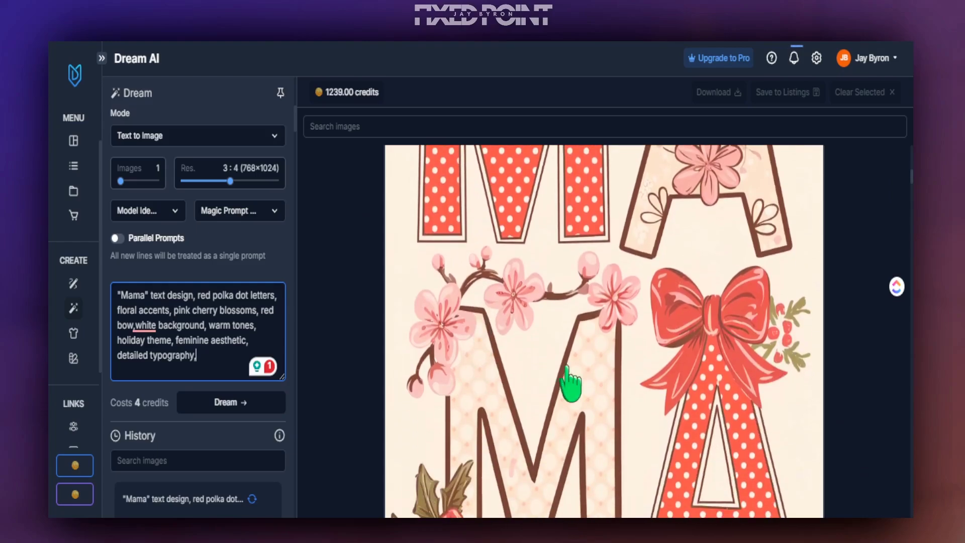
{"action": "scroll", "coordinate": [629, 384], "scroll_direction": "down", "scroll_amount": 4}
{"action": "scroll", "coordinate": [553, 382], "scroll_direction": "up", "scroll_amount": 3}
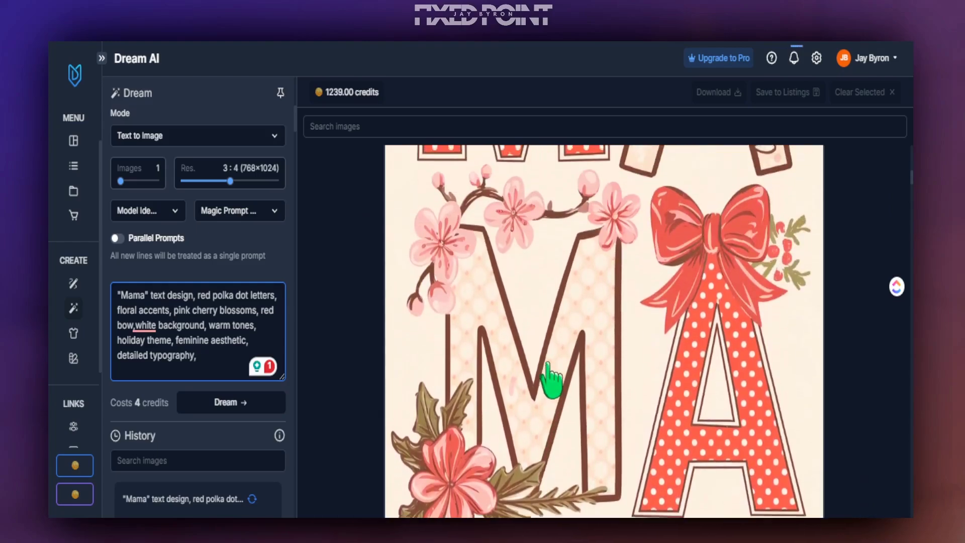
{"action": "scroll", "coordinate": [547, 363], "scroll_direction": "up", "scroll_amount": 2}
{"action": "scroll", "coordinate": [546, 361], "scroll_direction": "up", "scroll_amount": 1}
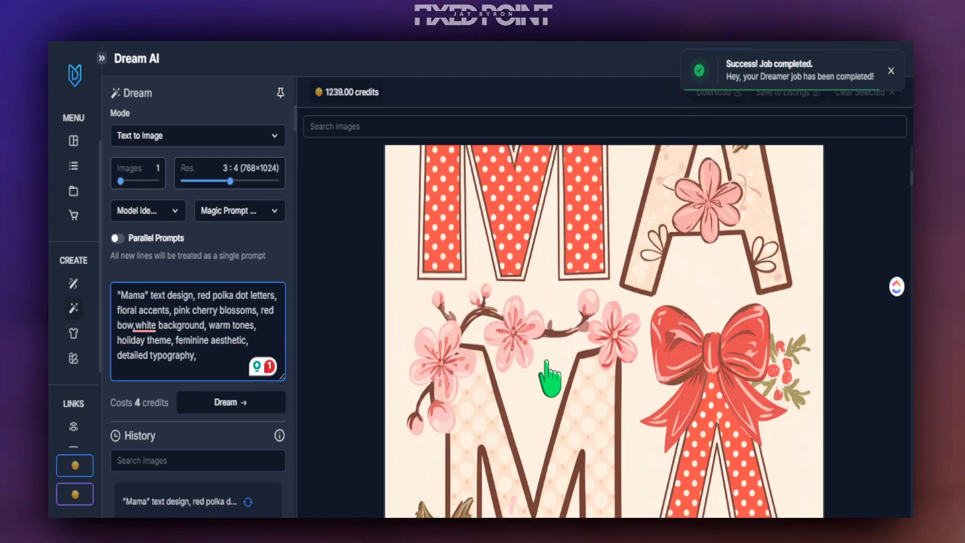
{"action": "scroll", "coordinate": [548, 362], "scroll_direction": "up", "scroll_amount": 1}
{"action": "scroll", "coordinate": [522, 367], "scroll_direction": "down", "scroll_amount": 2}
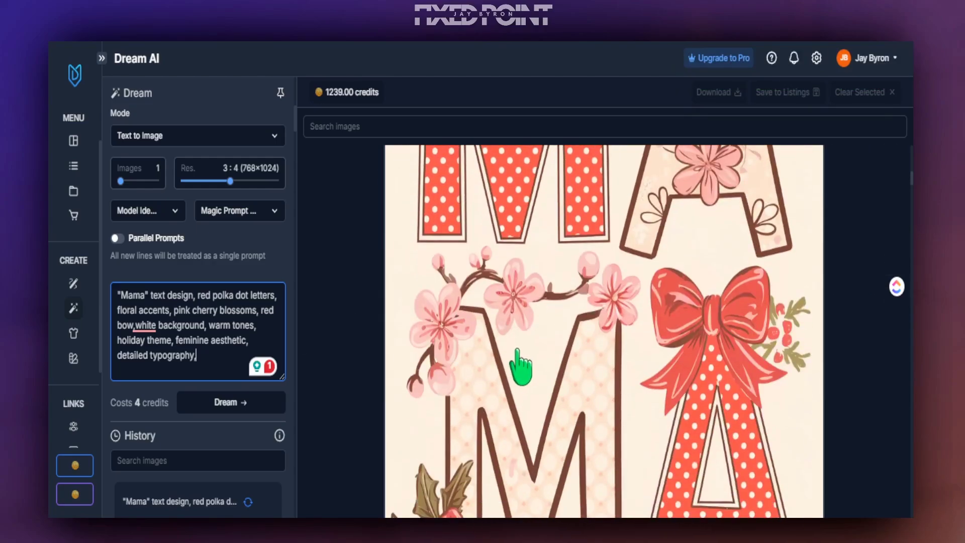
{"action": "scroll", "coordinate": [520, 365], "scroll_direction": "up", "scroll_amount": 2}
{"action": "scroll", "coordinate": [521, 367], "scroll_direction": "down", "scroll_amount": 4}
{"action": "scroll", "coordinate": [521, 373], "scroll_direction": "up", "scroll_amount": 3}
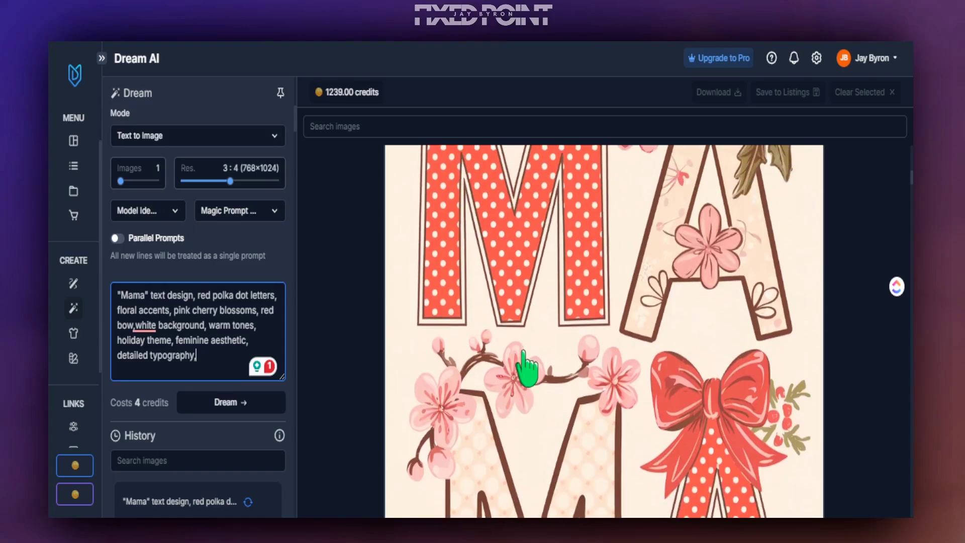
{"action": "scroll", "coordinate": [523, 370], "scroll_direction": "up", "scroll_amount": 2}
{"action": "scroll", "coordinate": [524, 368], "scroll_direction": "down", "scroll_amount": 4}
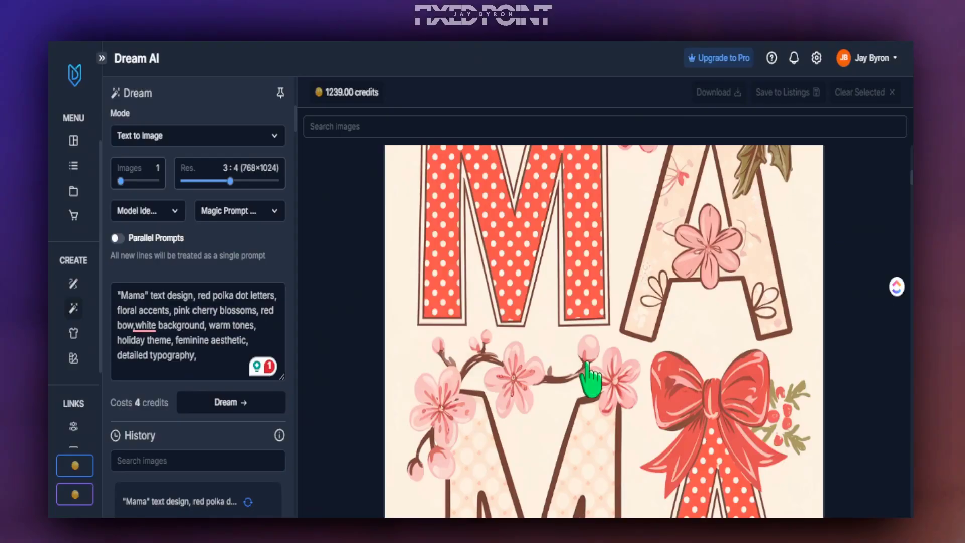
{"action": "scroll", "coordinate": [582, 379], "scroll_direction": "up", "scroll_amount": 3}
{"action": "scroll", "coordinate": [556, 378], "scroll_direction": "down", "scroll_amount": 2}
{"action": "scroll", "coordinate": [491, 327], "scroll_direction": "down", "scroll_amount": 5}
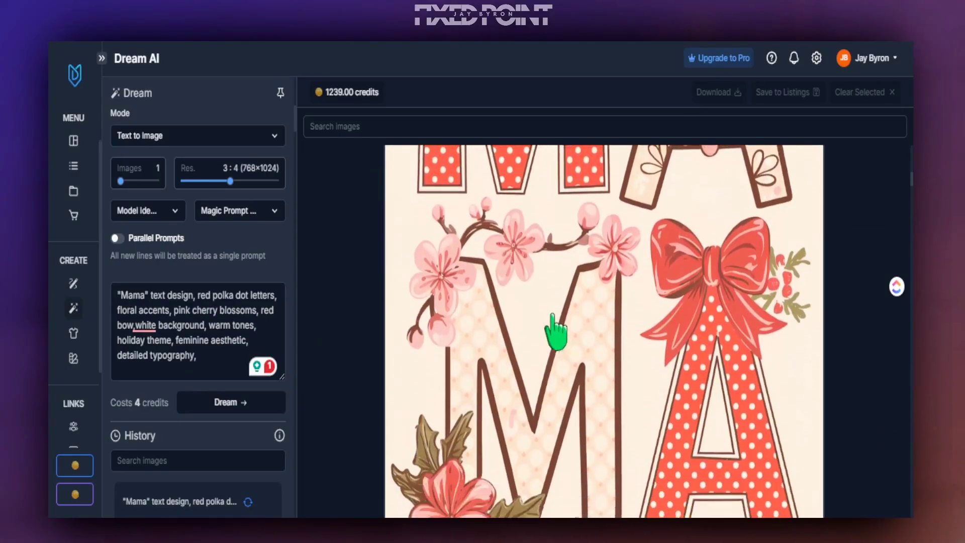
{"action": "scroll", "coordinate": [577, 334], "scroll_direction": "up", "scroll_amount": 2}
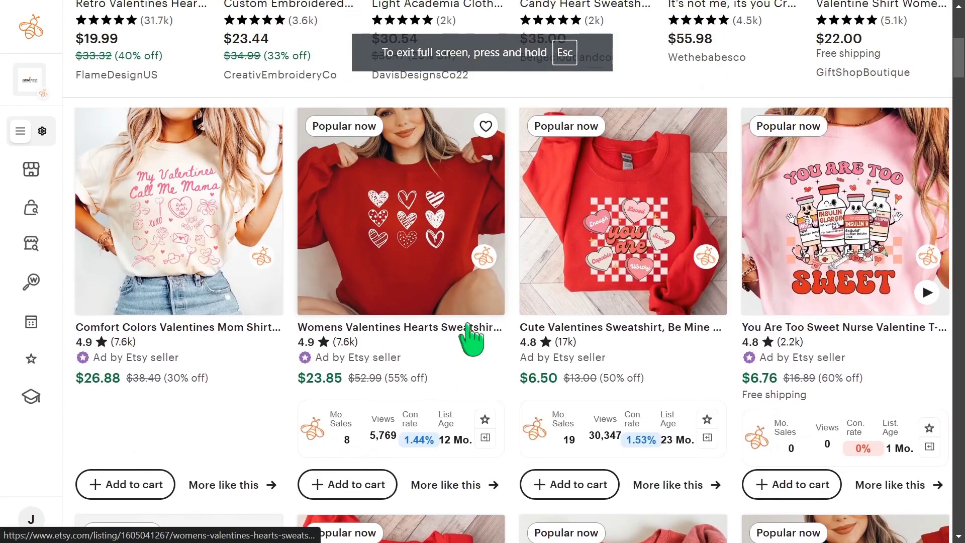
{"action": "scroll", "coordinate": [470, 339], "scroll_direction": "up", "scroll_amount": 5}
Step: Browse the Etsy Valentine sweatshirt listings, including the $6.99 Coquette Heart Bow and $19.99 Retro Heart designs
{"action": "scroll", "coordinate": [469, 339], "scroll_direction": "down", "scroll_amount": 7}
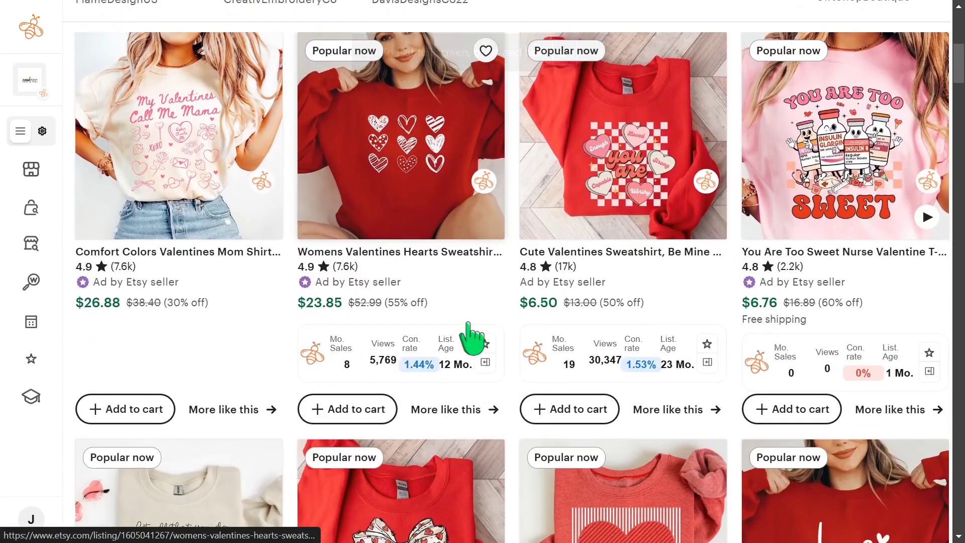
{"action": "scroll", "coordinate": [469, 331], "scroll_direction": "down", "scroll_amount": 15}
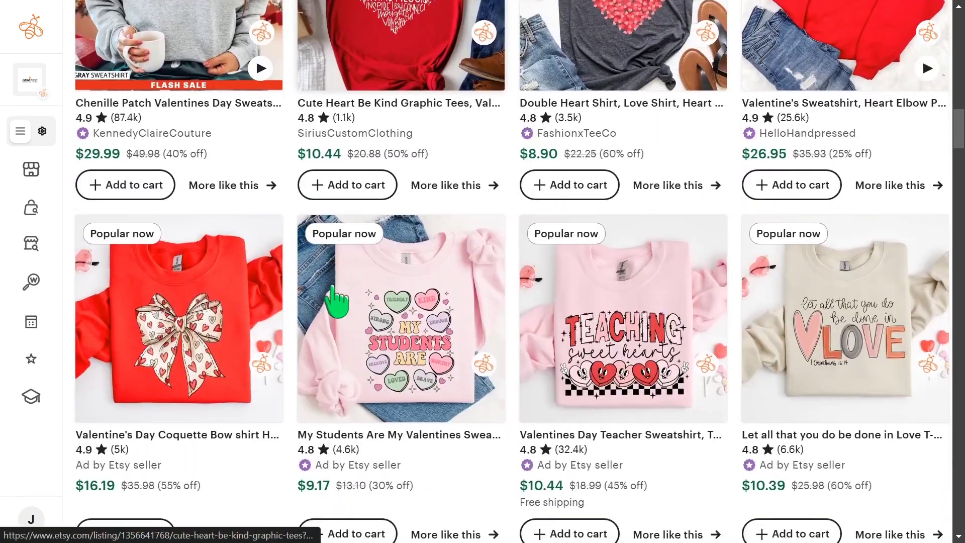
{"action": "scroll", "coordinate": [334, 296], "scroll_direction": "down", "scroll_amount": 9}
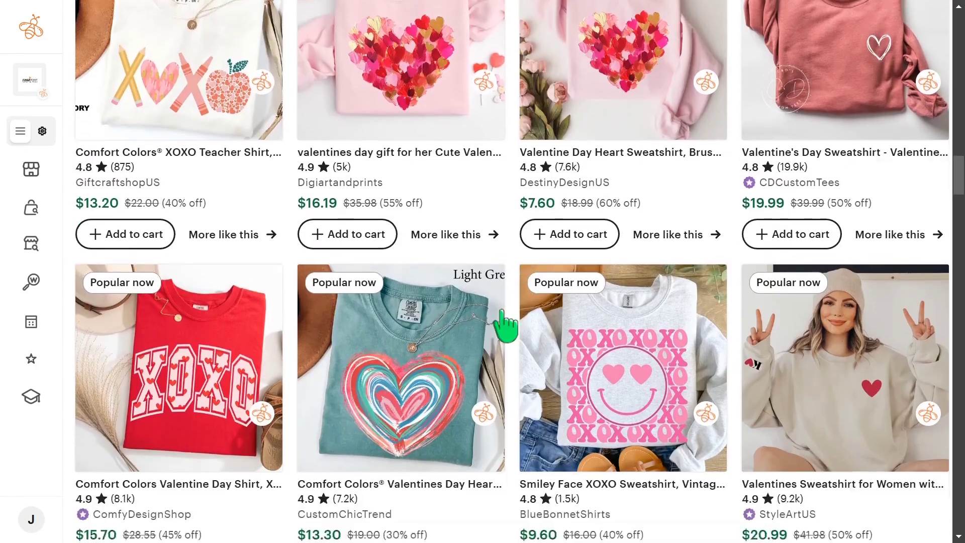
{"action": "scroll", "coordinate": [506, 326], "scroll_direction": "down", "scroll_amount": 2}
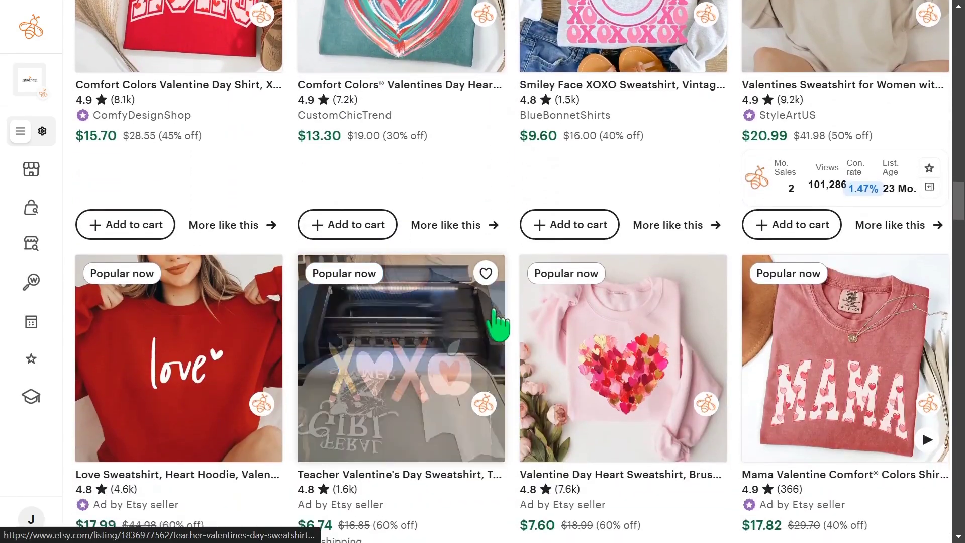
{"action": "scroll", "coordinate": [490, 316], "scroll_direction": "up", "scroll_amount": 20}
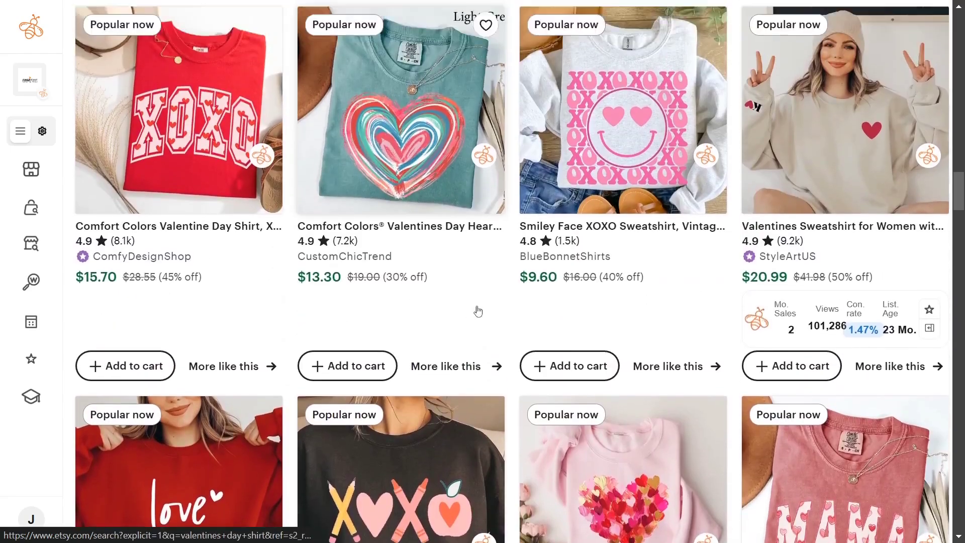
{"action": "scroll", "coordinate": [472, 314], "scroll_direction": "down", "scroll_amount": 12}
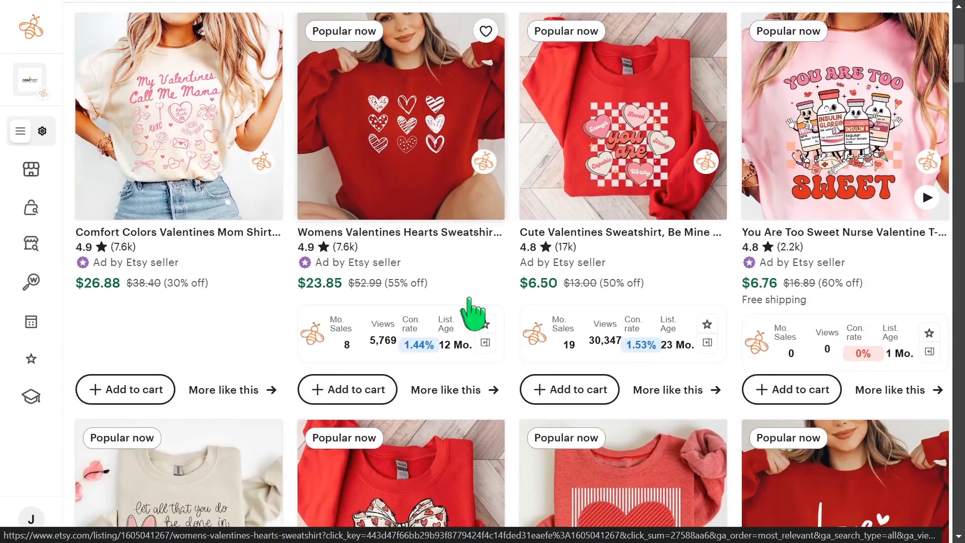
{"action": "scroll", "coordinate": [473, 314], "scroll_direction": "down", "scroll_amount": 10}
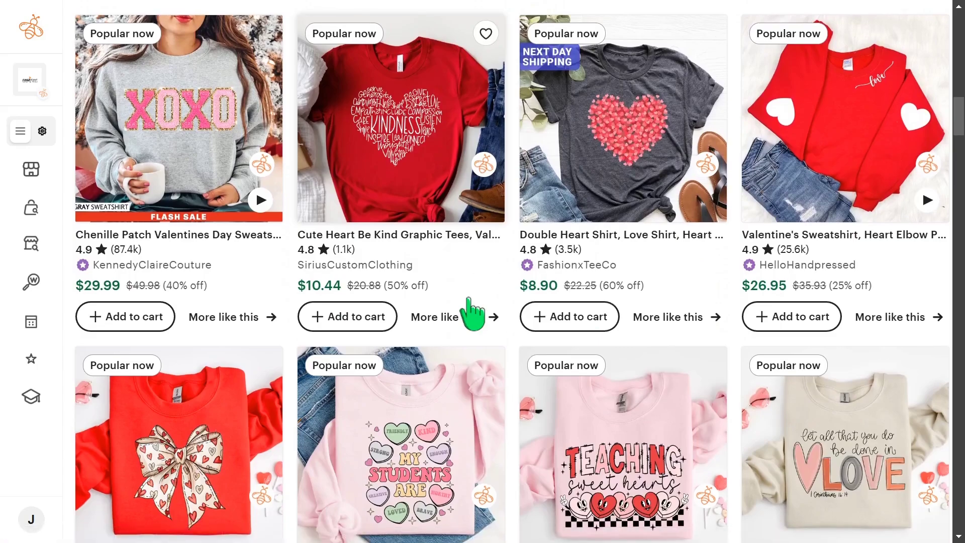
{"action": "scroll", "coordinate": [473, 315], "scroll_direction": "up", "scroll_amount": 5}
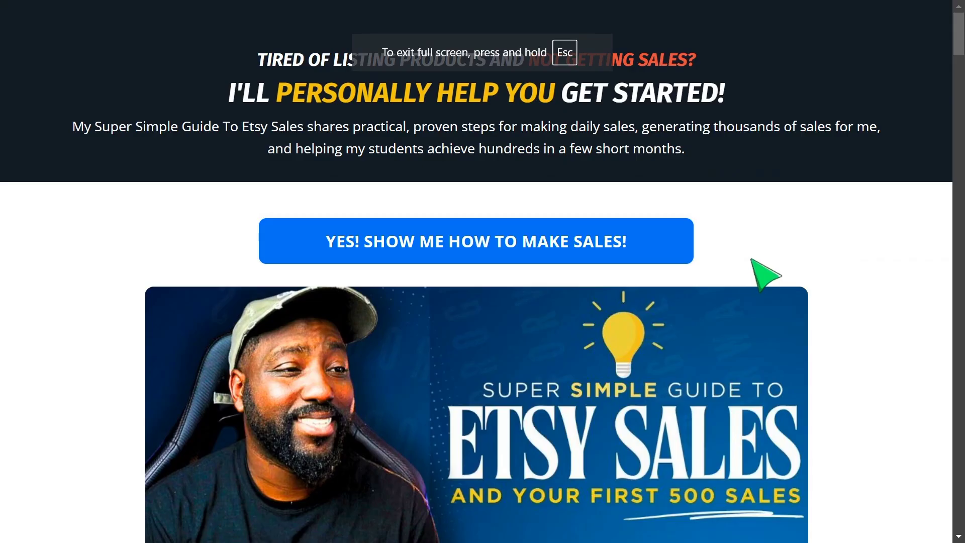
Step: Scroll down and back up through the Super Simple Guide to Etsy Sales landing page
{"action": "scroll", "coordinate": [761, 271], "scroll_direction": "down", "scroll_amount": 15}
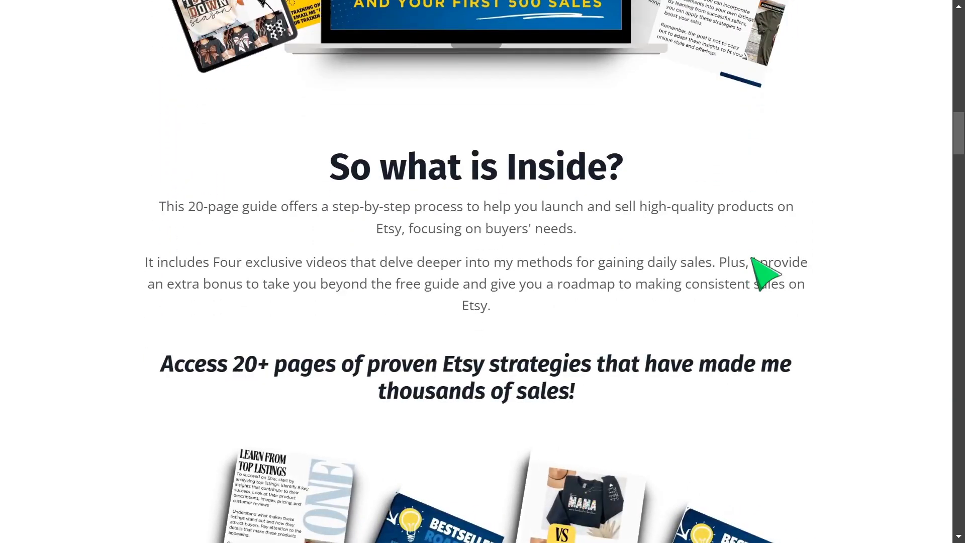
{"action": "scroll", "coordinate": [764, 274], "scroll_direction": "down", "scroll_amount": 17}
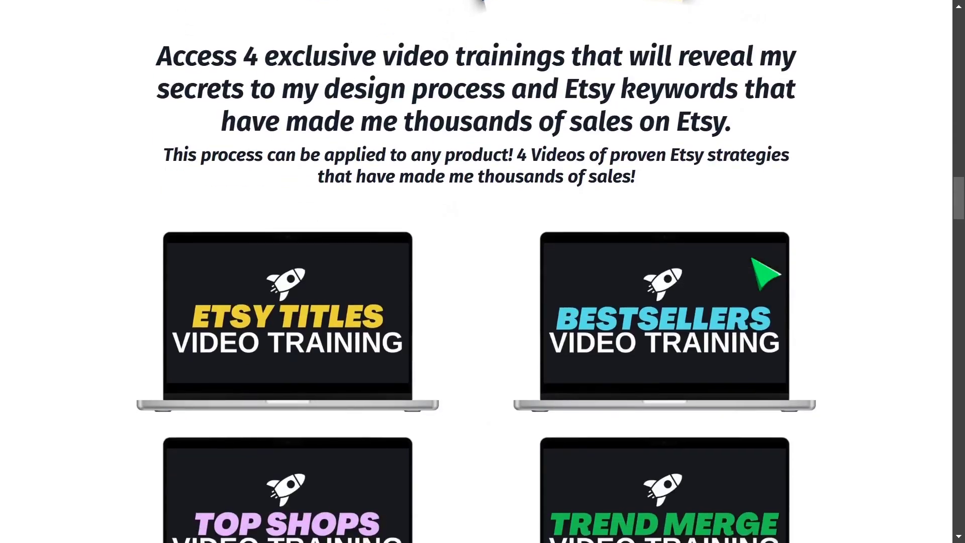
{"action": "scroll", "coordinate": [759, 274], "scroll_direction": "down", "scroll_amount": 3}
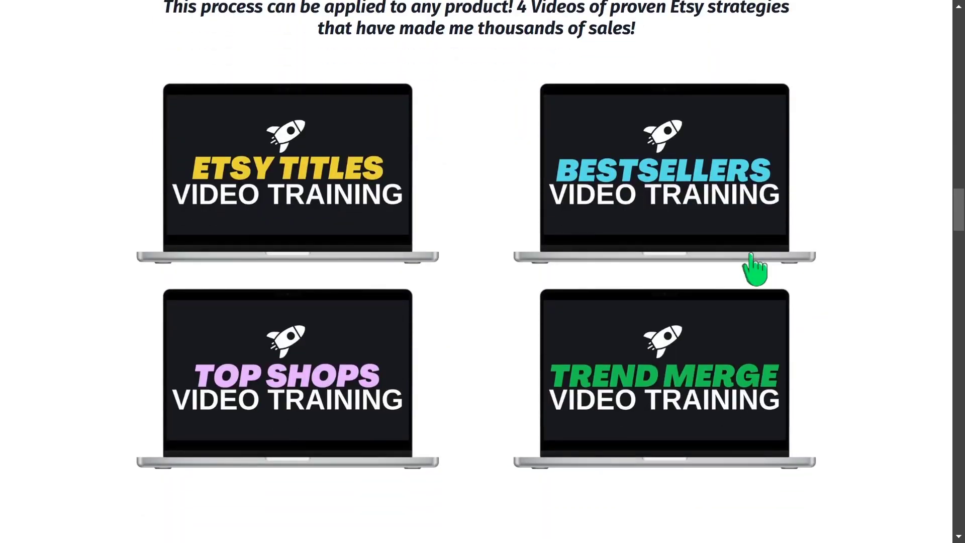
{"action": "scroll", "coordinate": [753, 267], "scroll_direction": "down", "scroll_amount": 9}
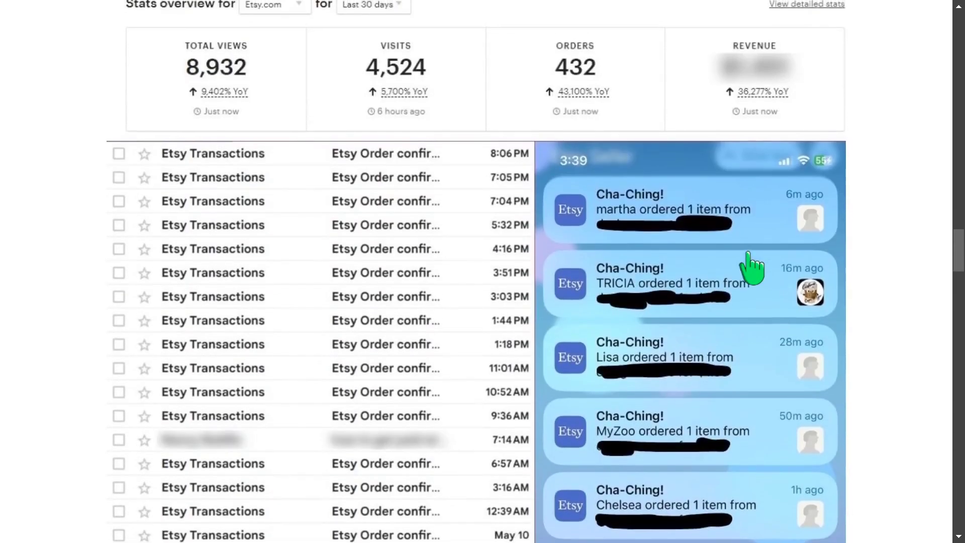
{"action": "scroll", "coordinate": [750, 267], "scroll_direction": "up", "scroll_amount": 12}
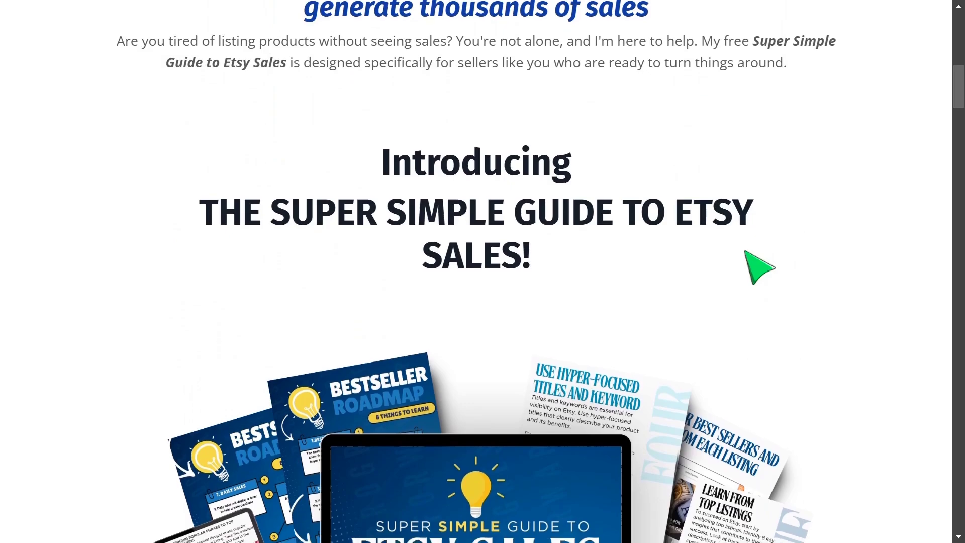
{"action": "scroll", "coordinate": [759, 267], "scroll_direction": "up", "scroll_amount": 3}
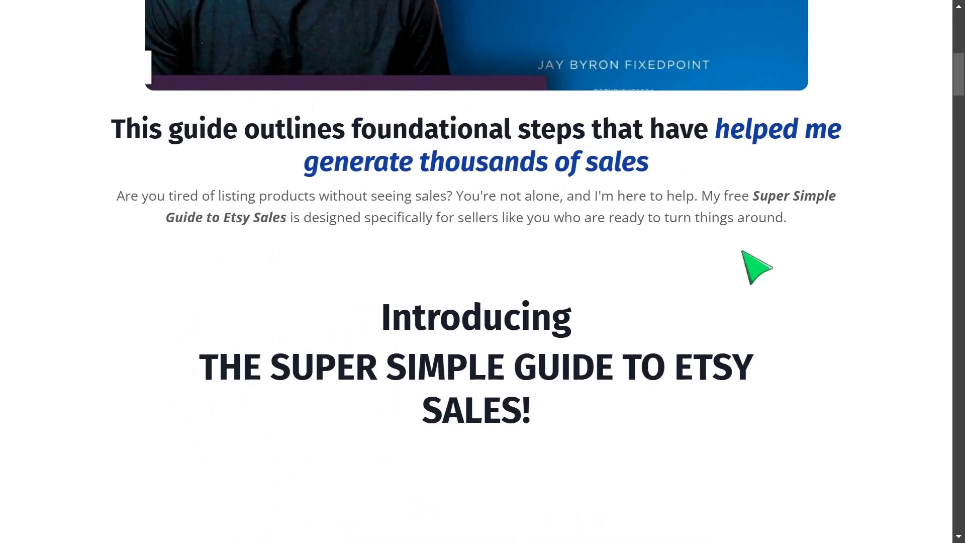